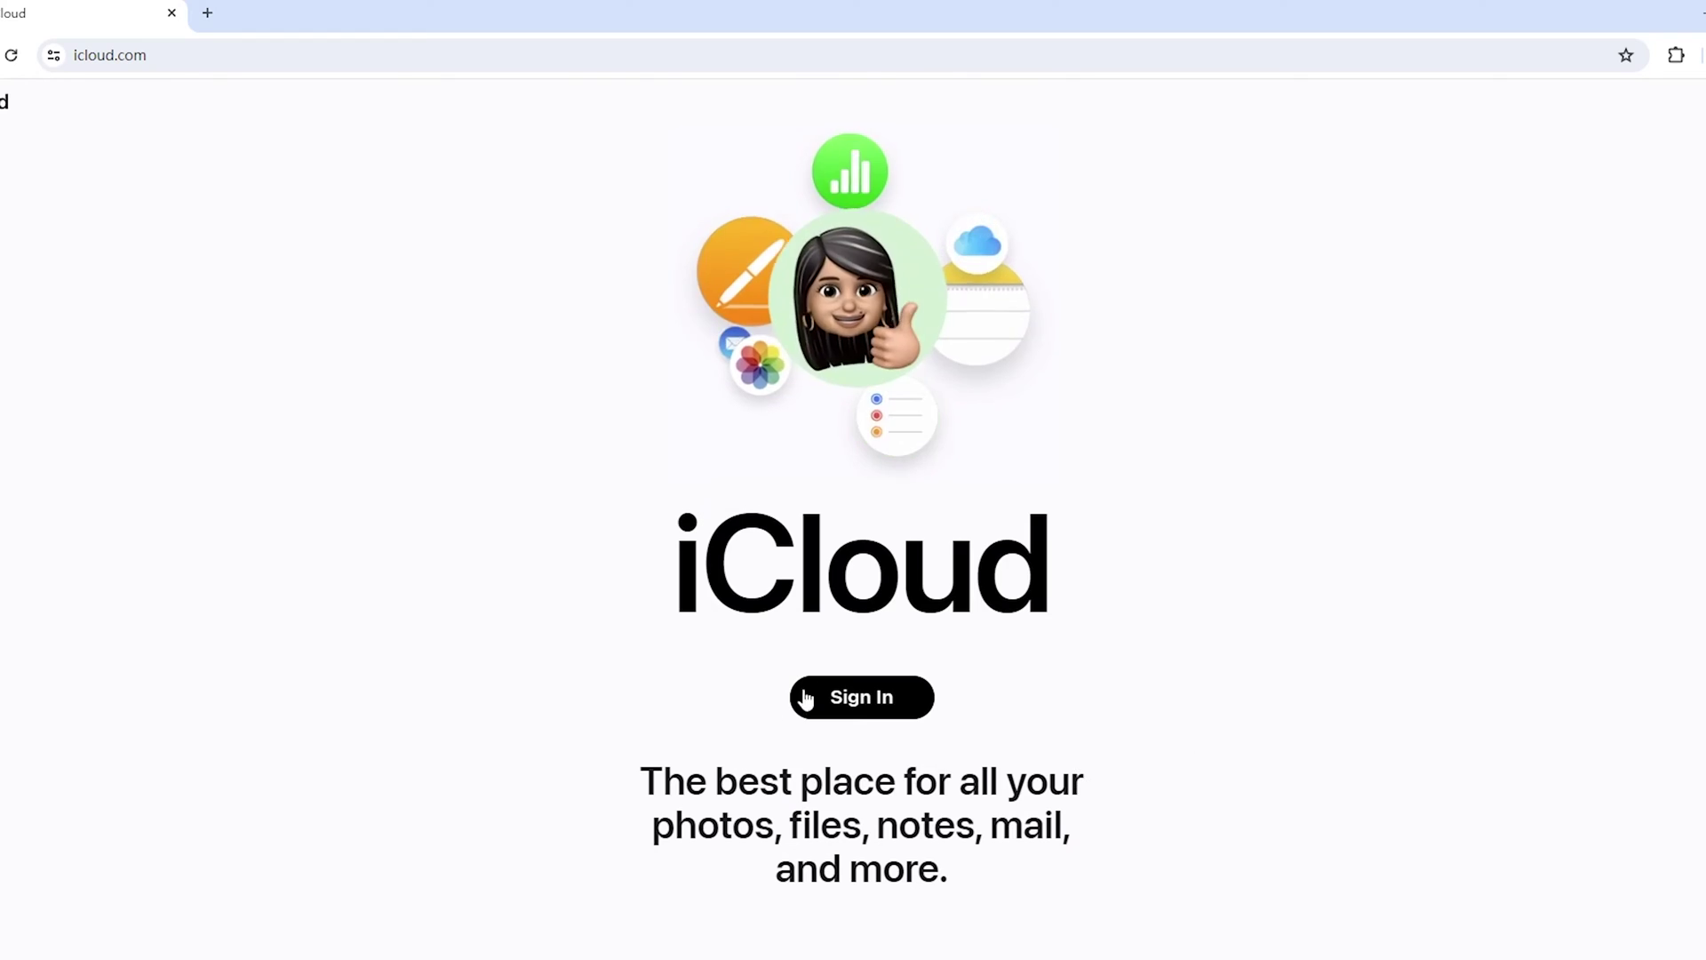
# Step: Sign in to iCloud.com and view the synced Contacts app
pyautogui.click(849, 702)
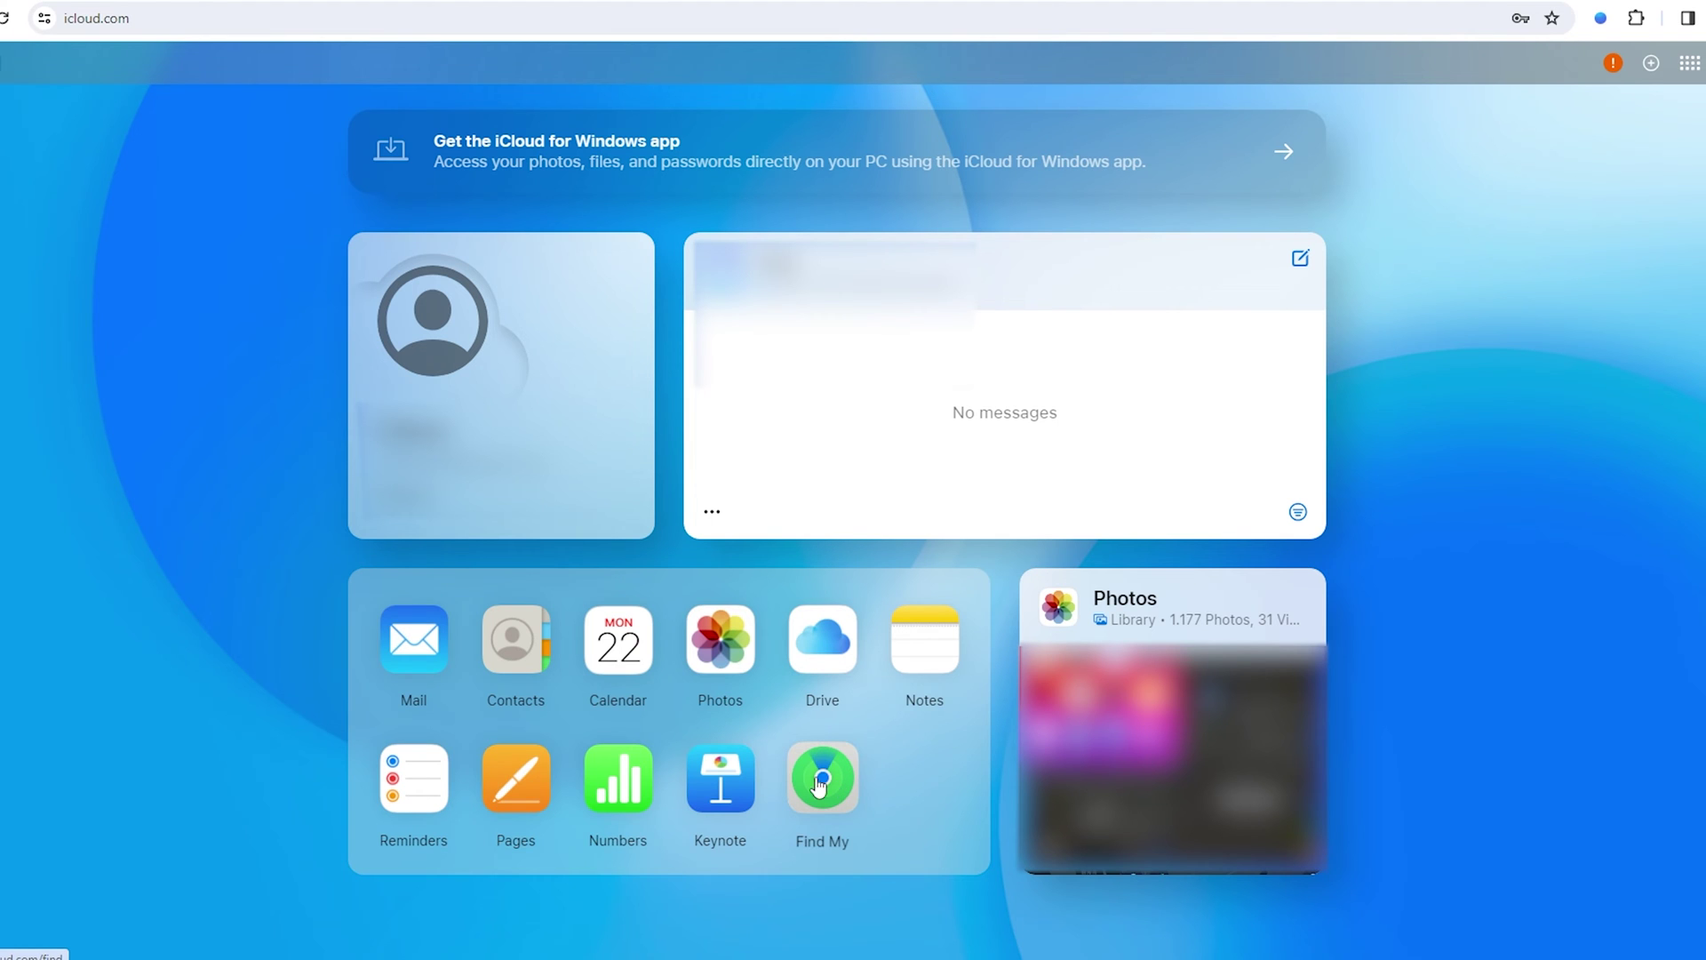
pyautogui.click(522, 666)
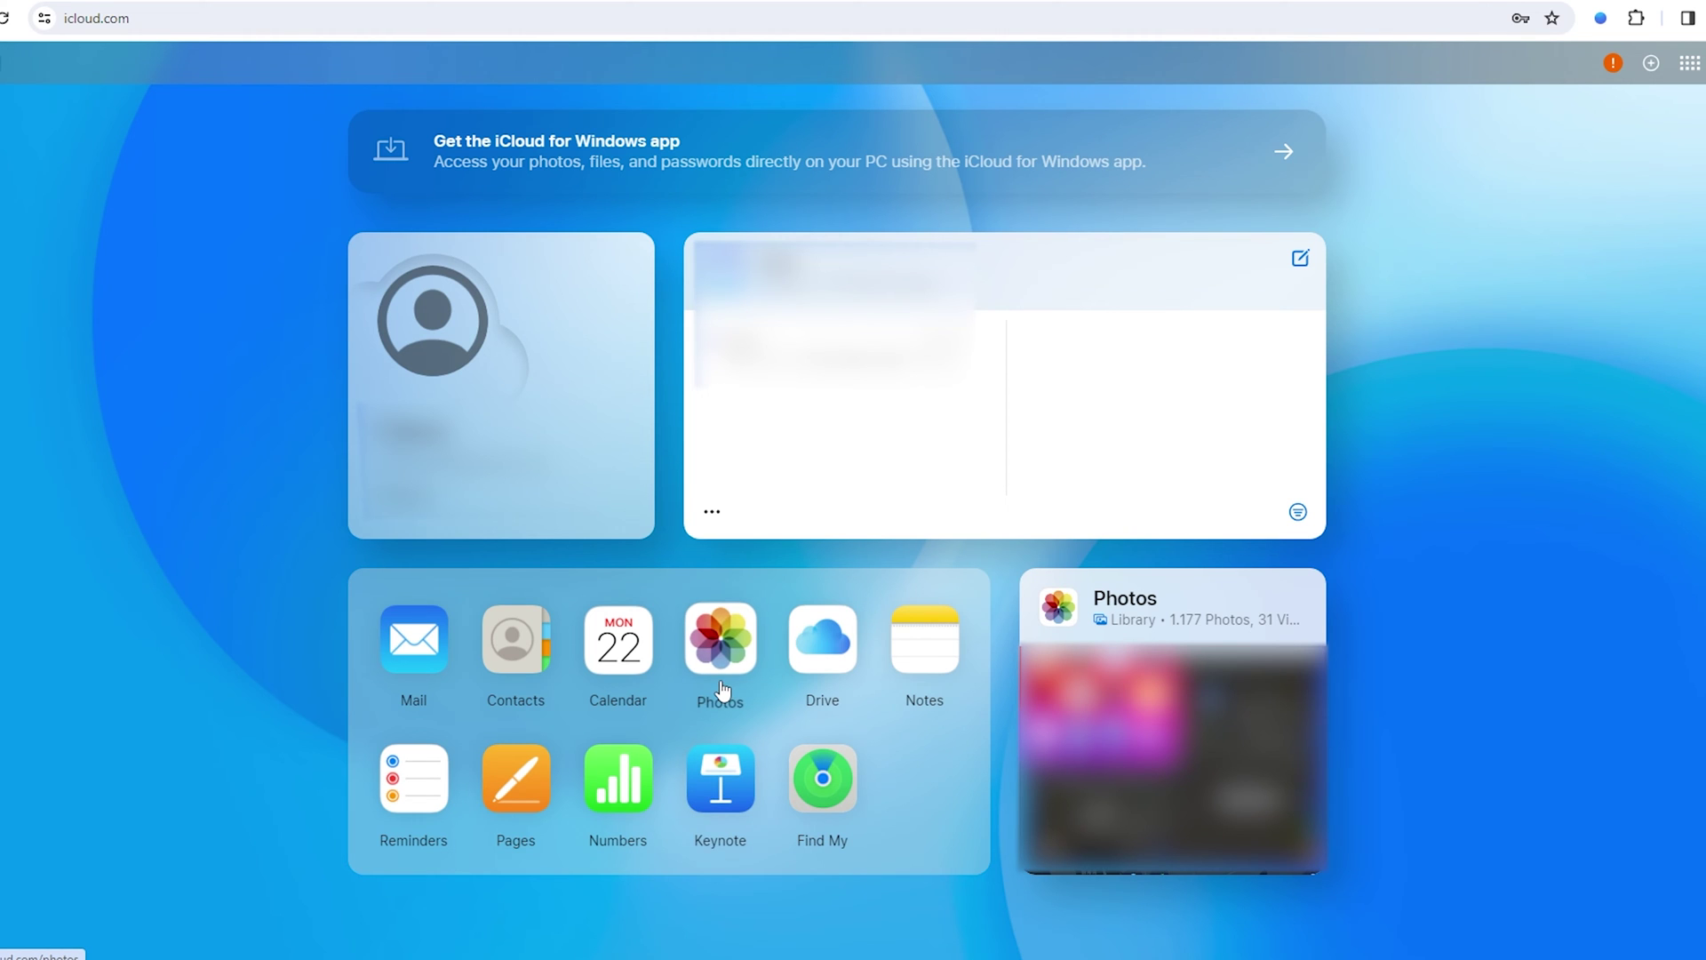
# Step: Select six Jan 9, 2024 photos in iCloud Photos and download them as iCloud Photos.zip
pyautogui.click(722, 640)
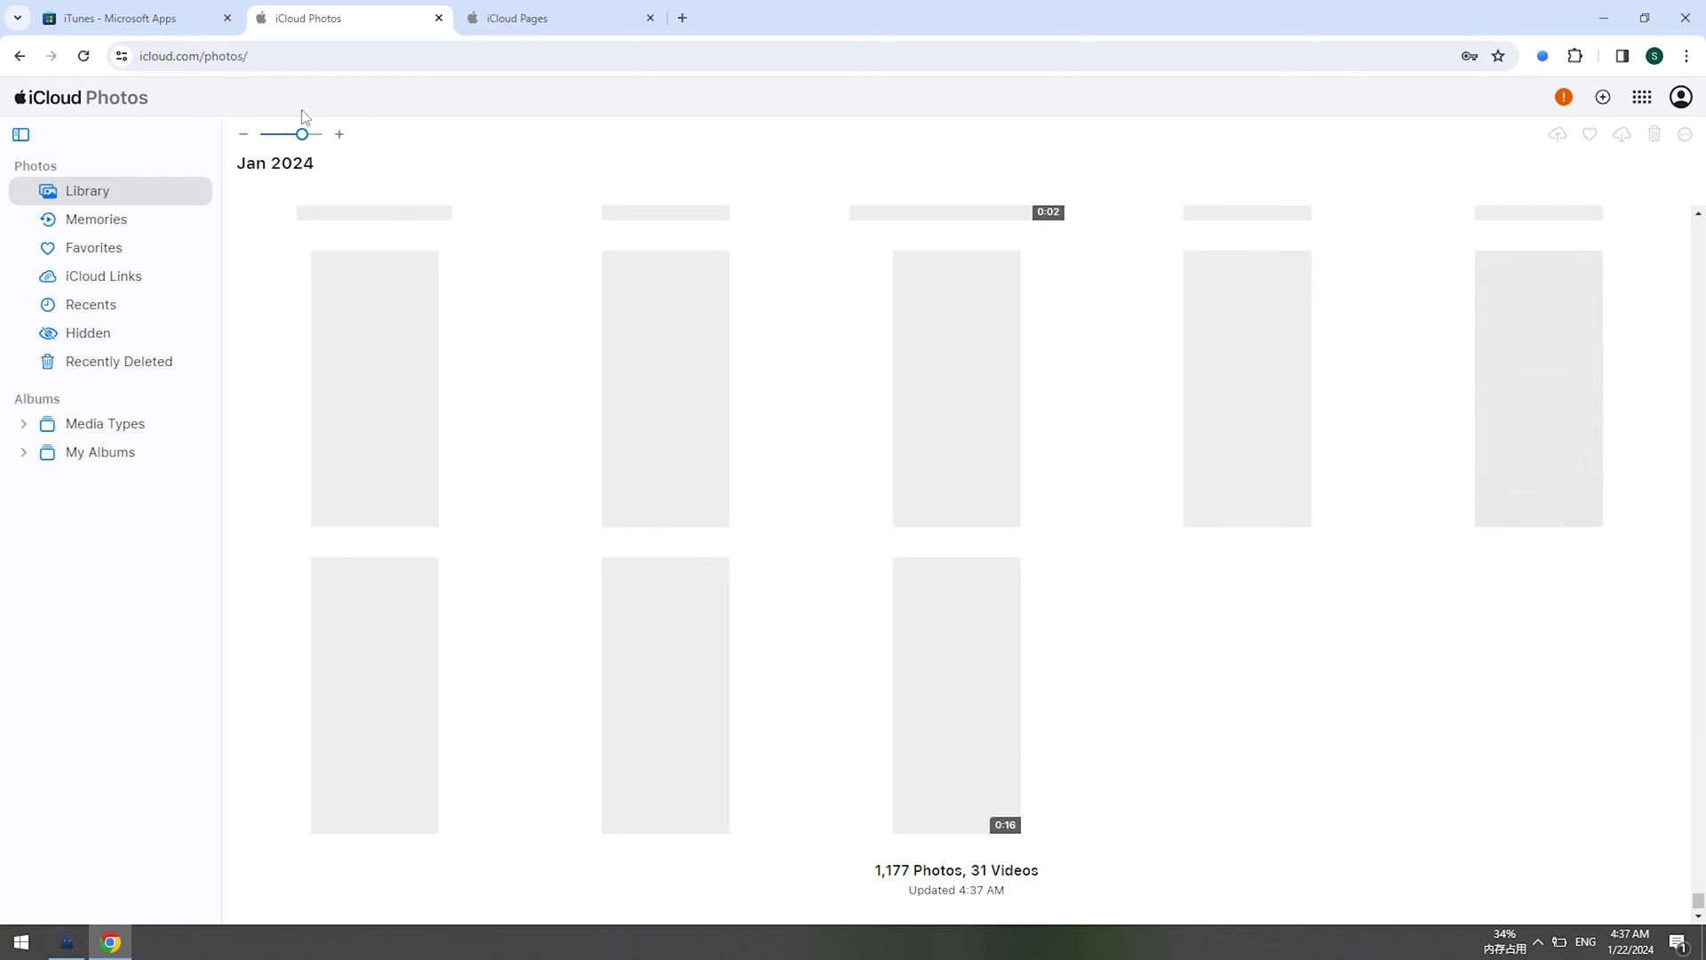
pyautogui.moveTo(302, 133); pyautogui.dragTo(280, 133)
pyautogui.click(511, 487)
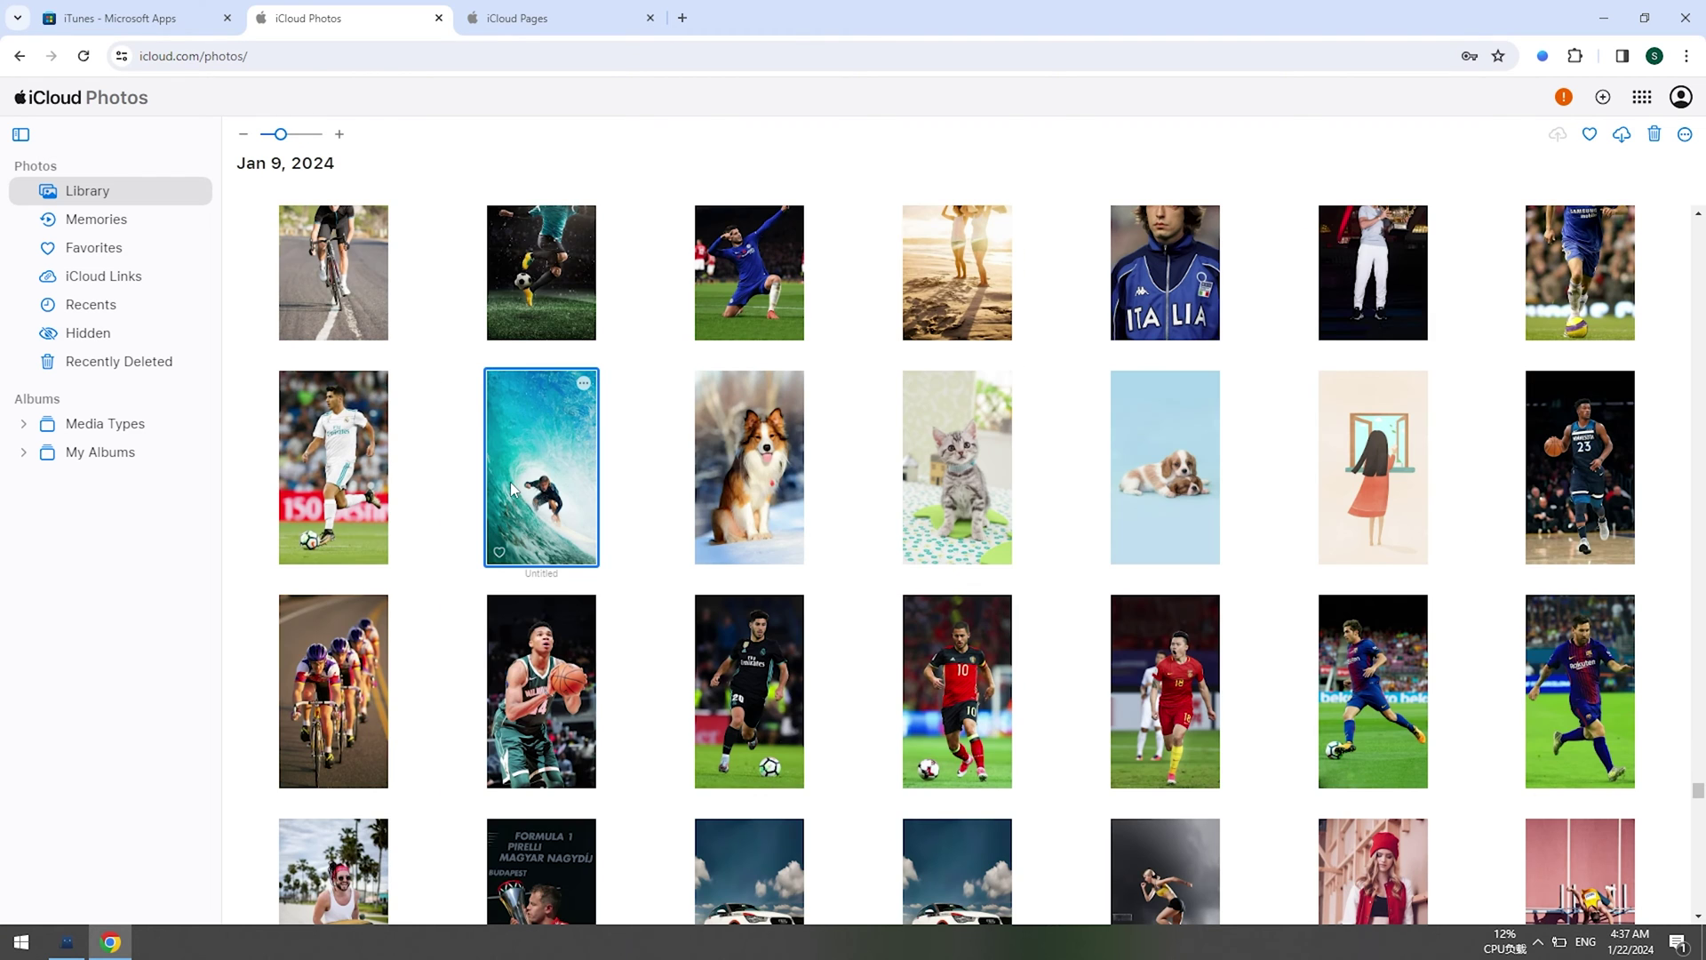
pyautogui.click(287, 483)
pyautogui.keyDown('shift'); pyautogui.click(1391, 437); pyautogui.keyUp('shift')
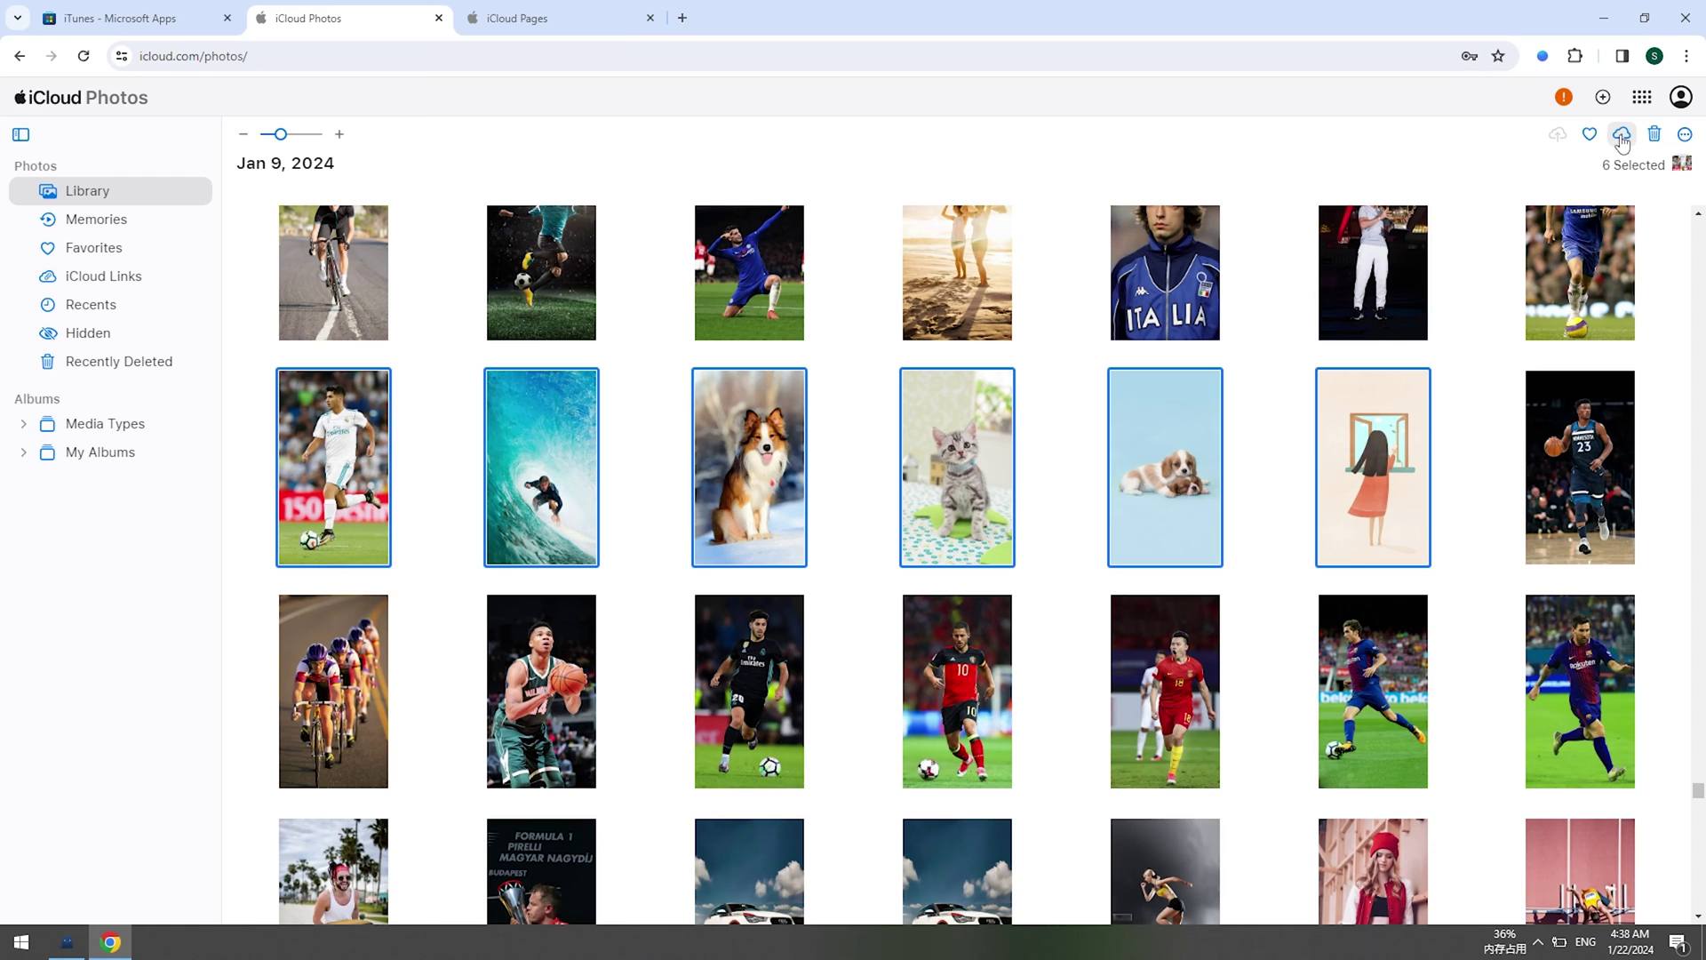
pyautogui.click(1621, 136)
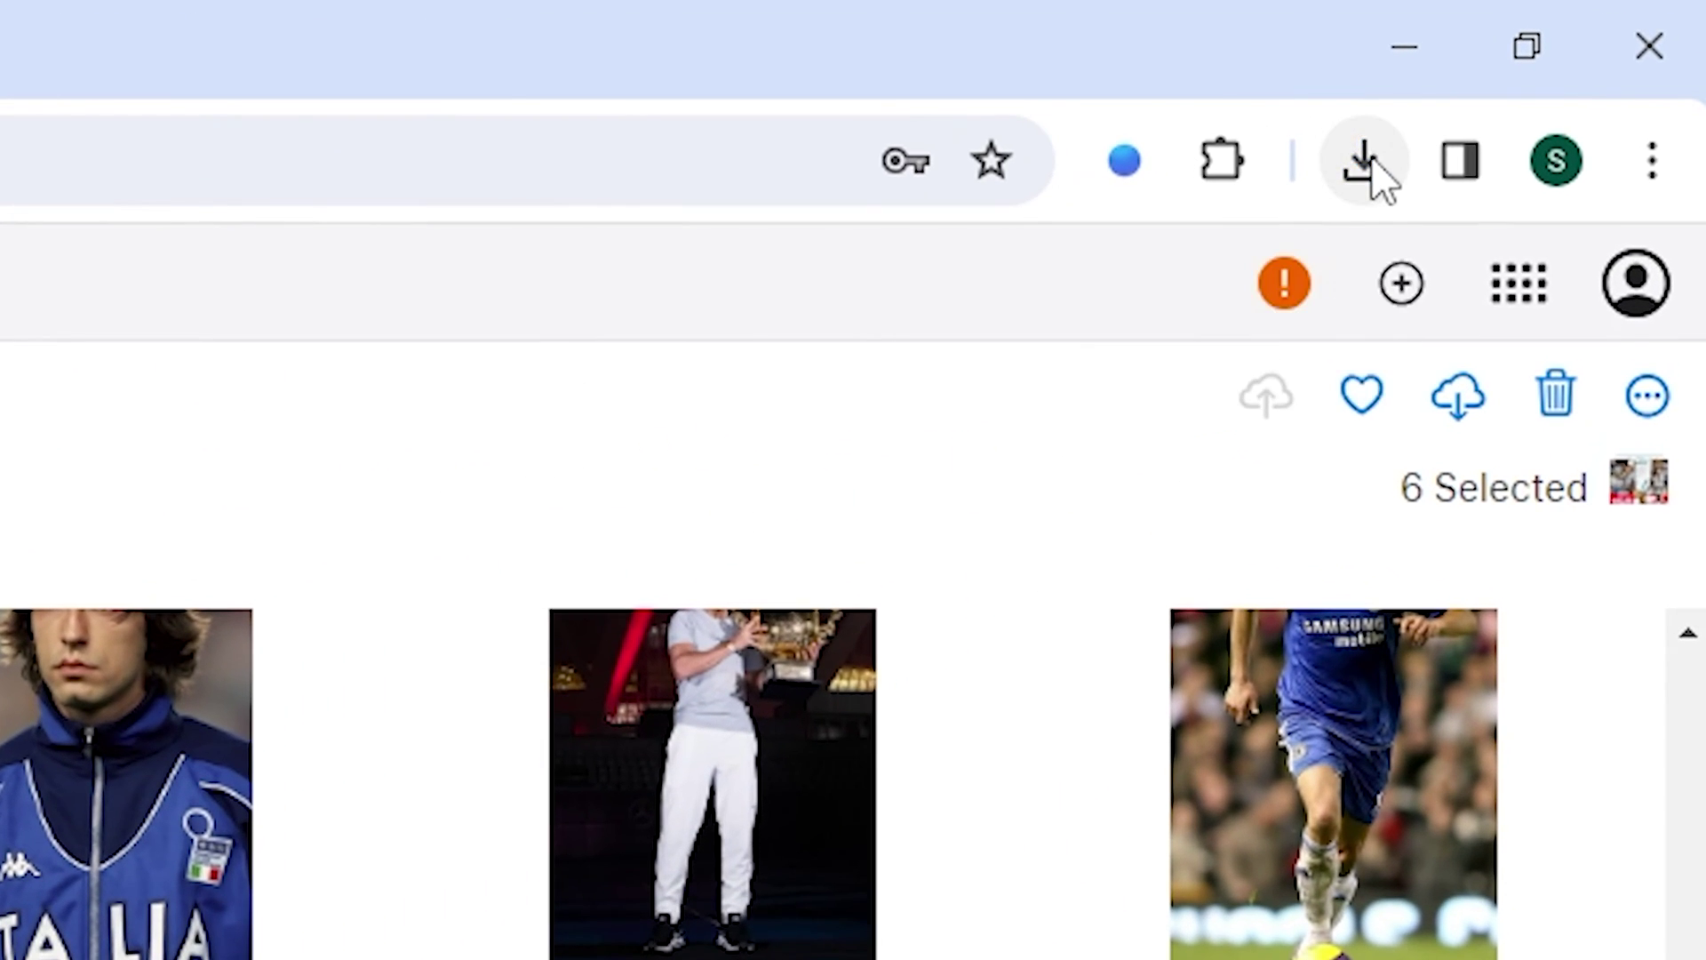
# Step: Open the downloaded iCloud Photos.zip and its iCloud Photos folder in File Explorer
pyautogui.click(1365, 161)
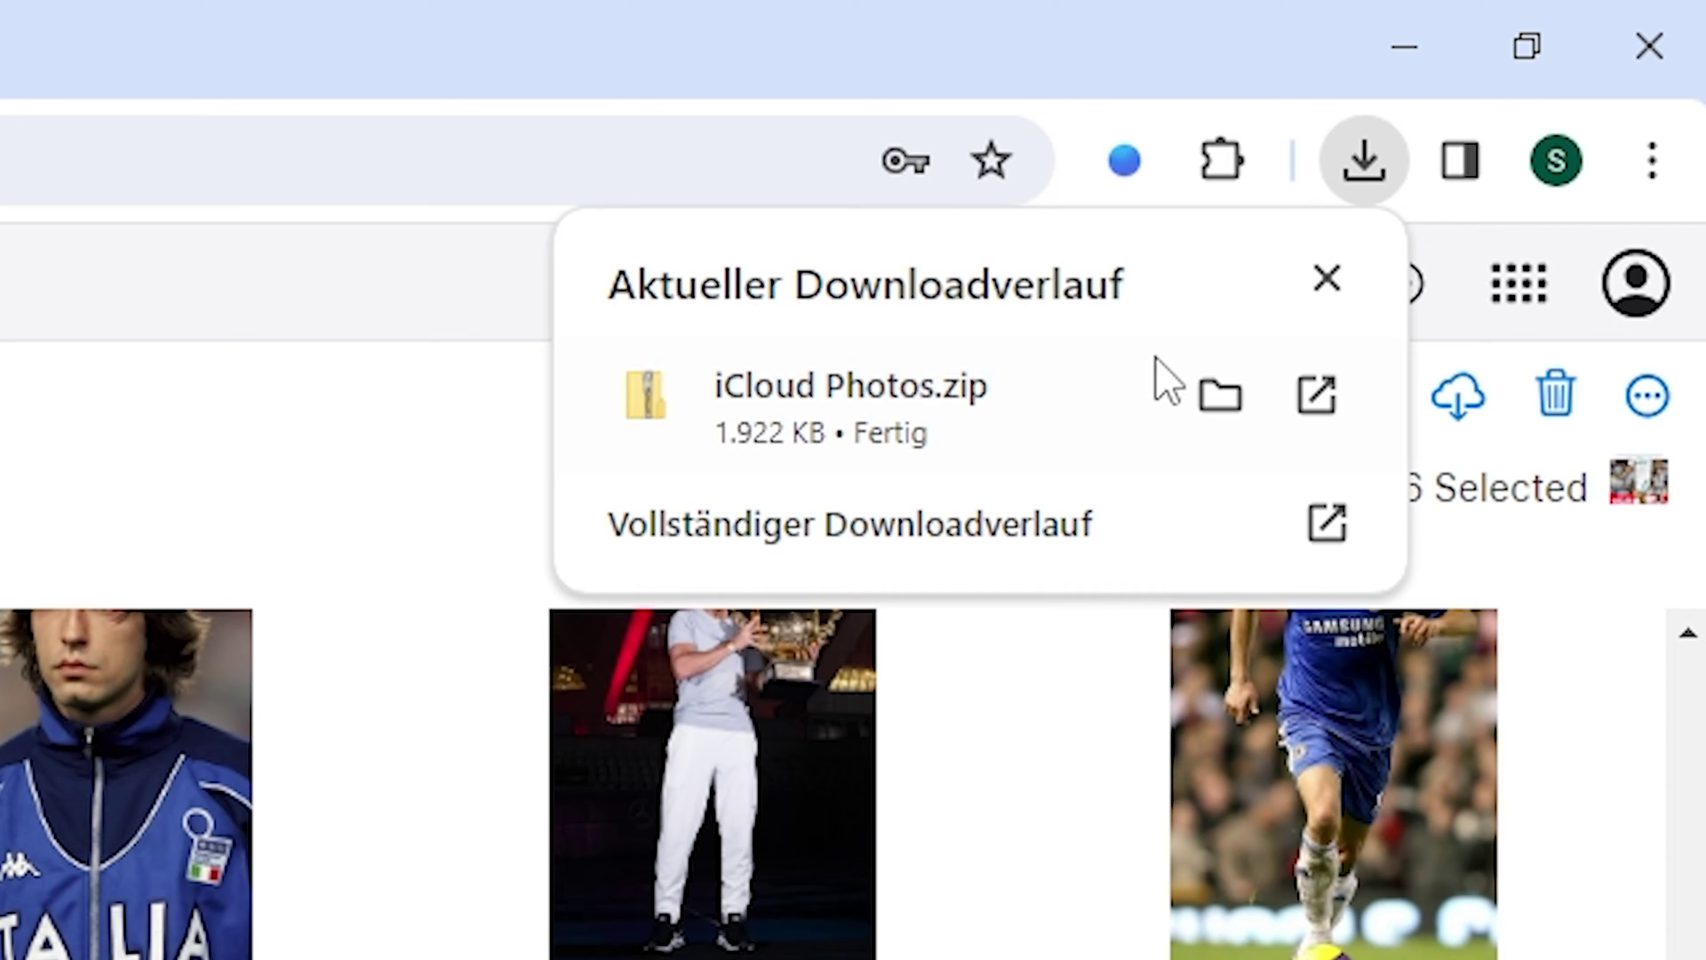
pyautogui.click(1219, 398)
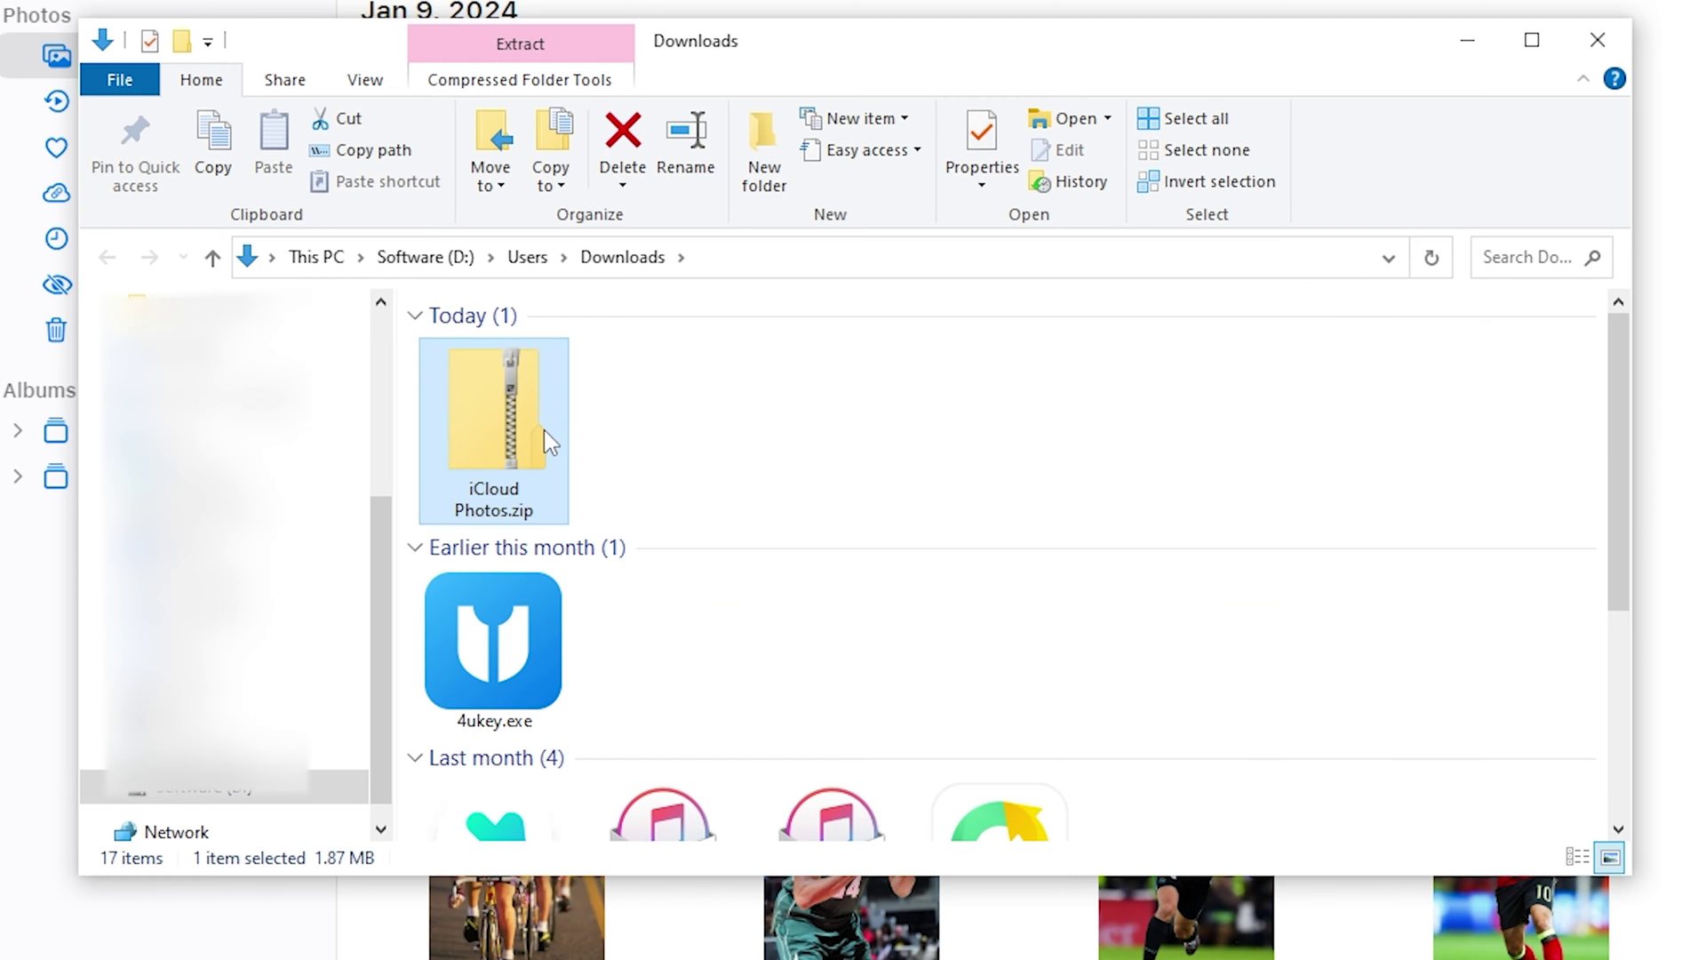
pyautogui.doubleClick(543, 429)
pyautogui.doubleClick(543, 355)
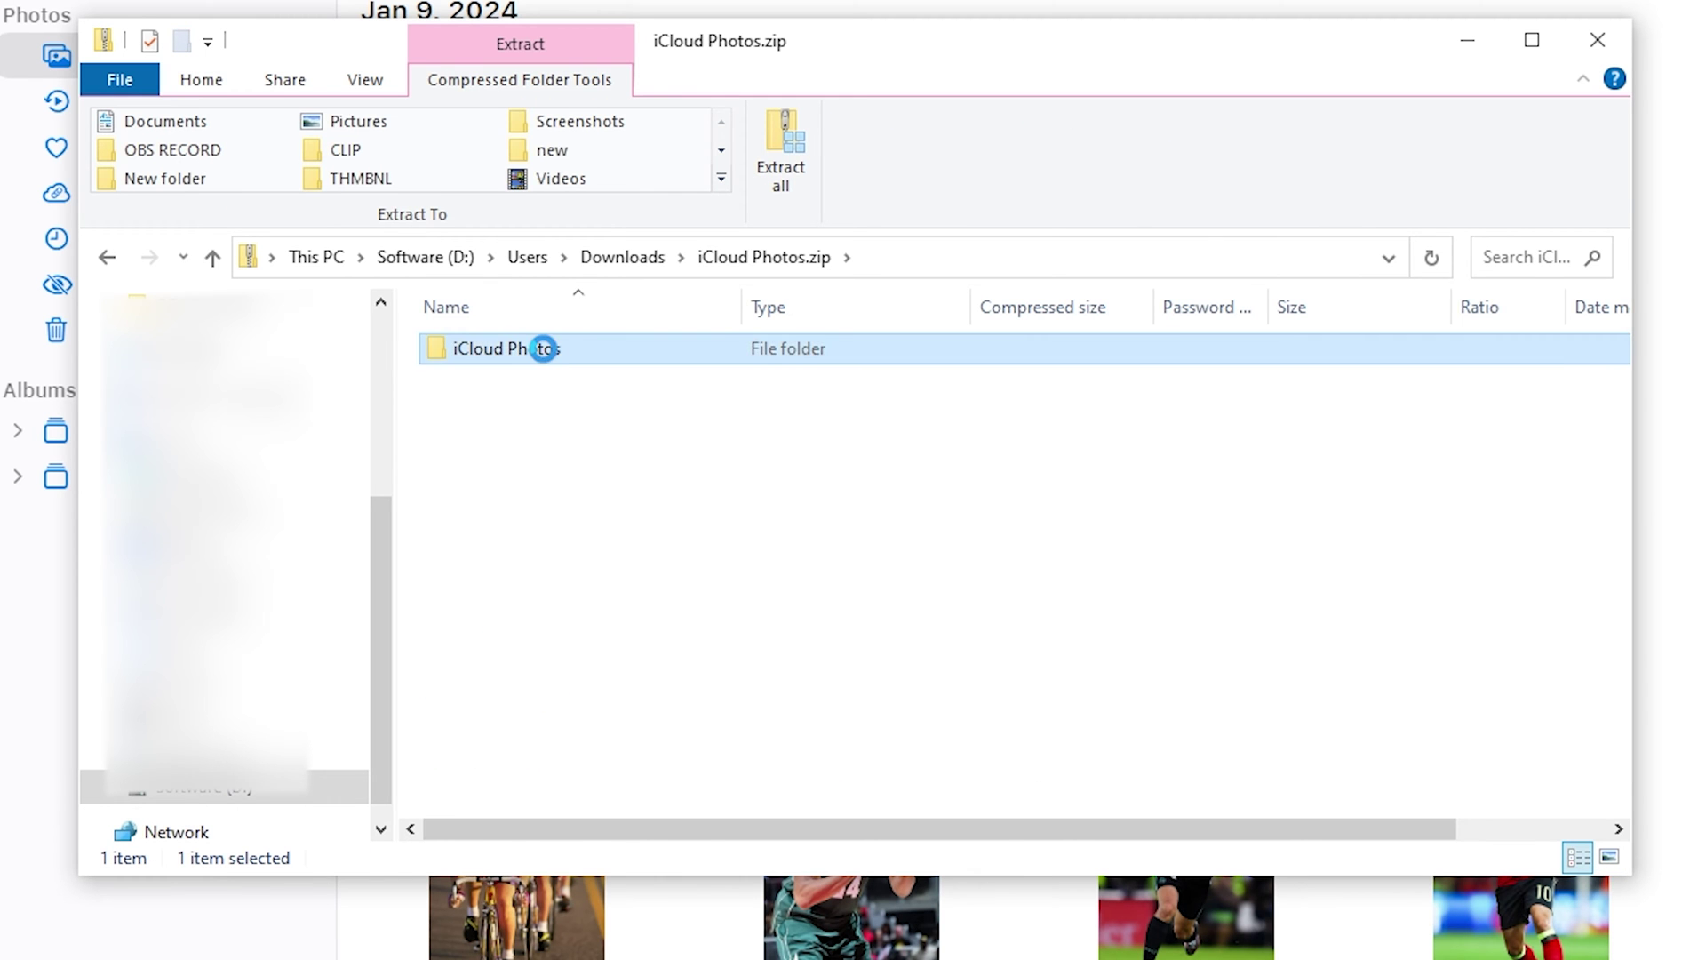
# Step: View the downloaded JPG photos, stepping through them with the arrow keys
pyautogui.doubleClick(583, 433)
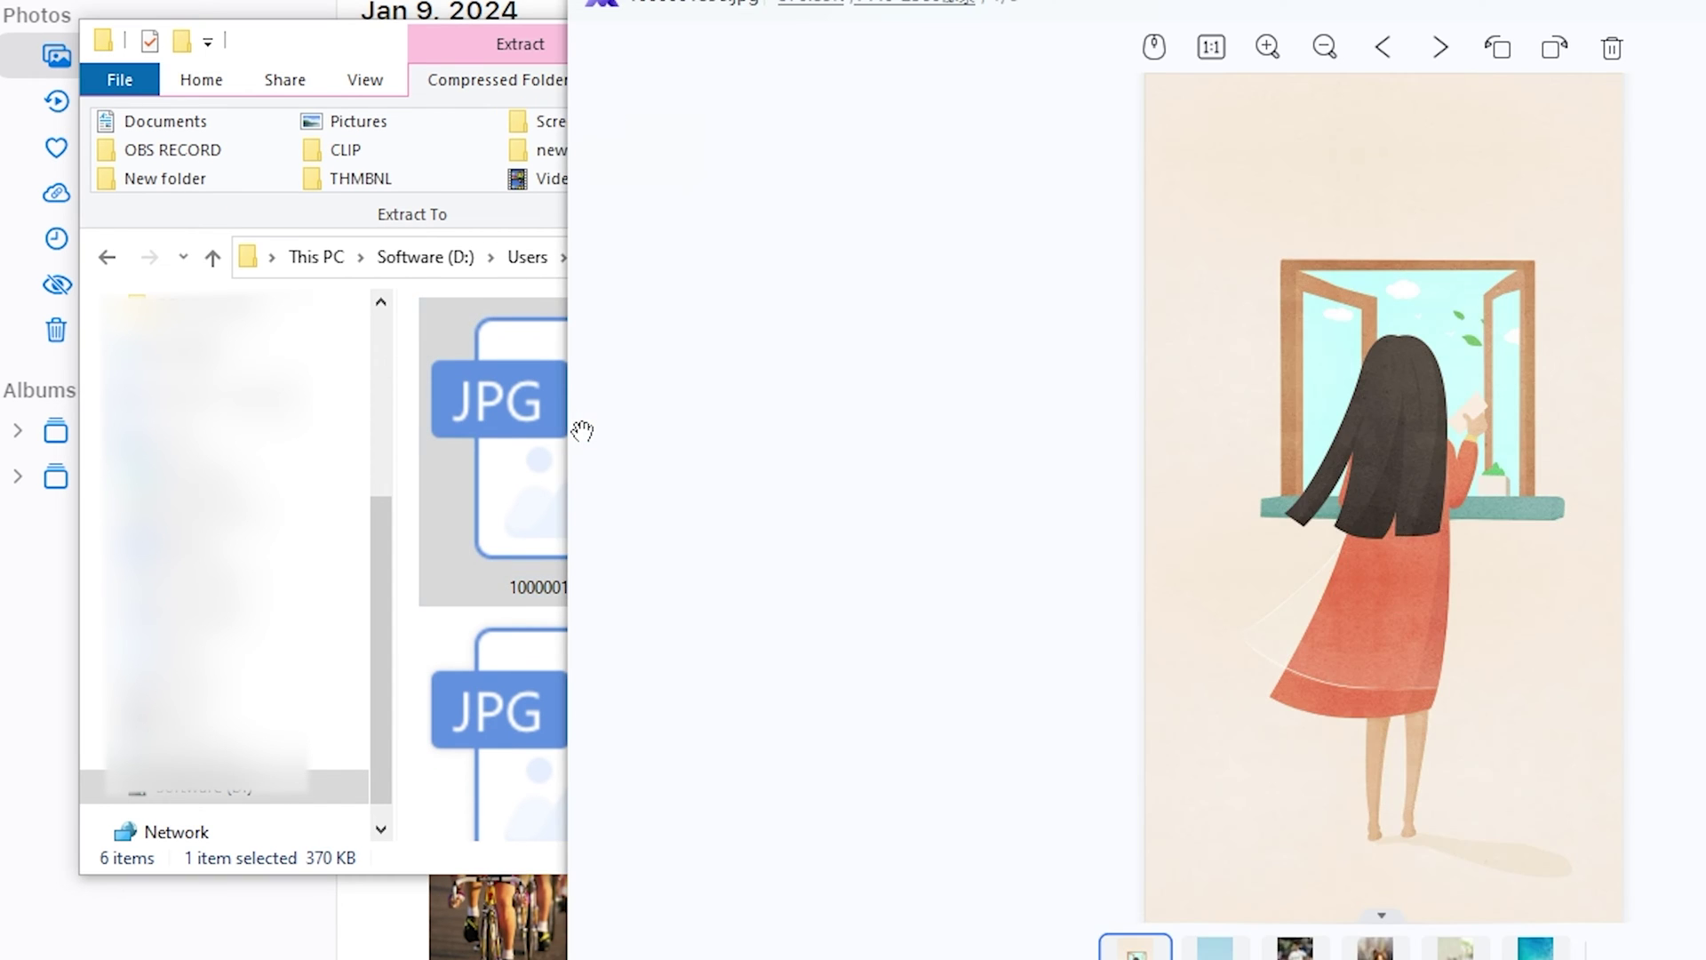
pyautogui.press('Right')
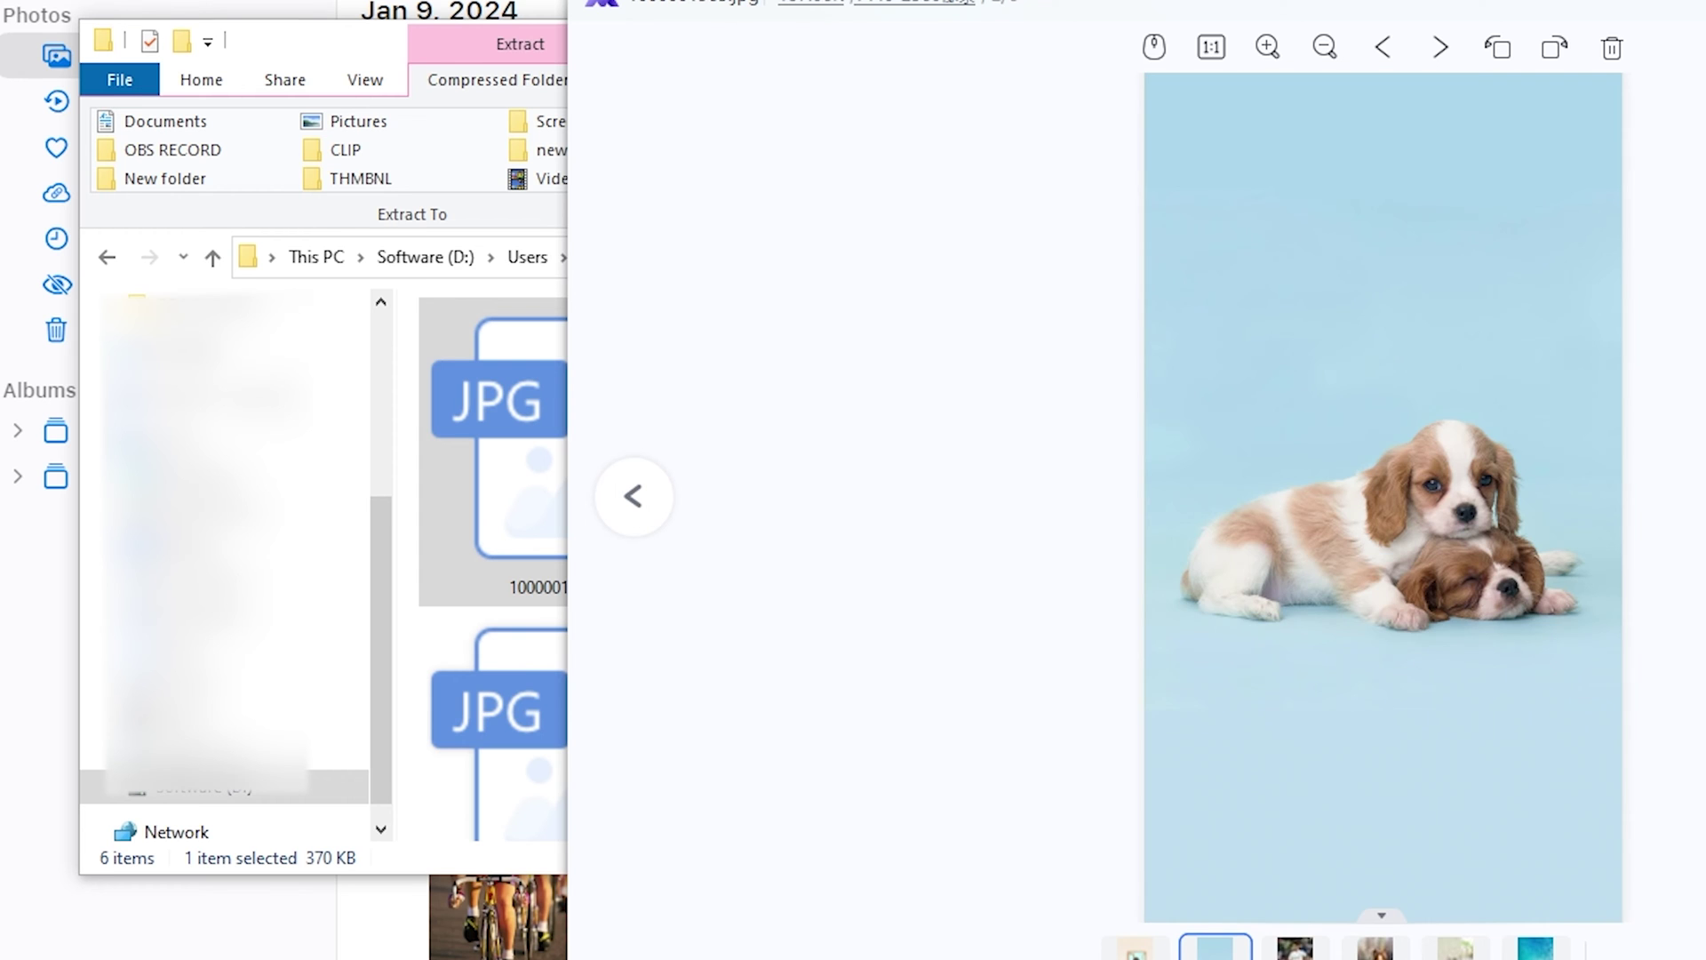
pyautogui.press('Right')
# Step: Read the iCareFone page's line about transferring media with iTunes and scroll down
pyautogui.press('Right')
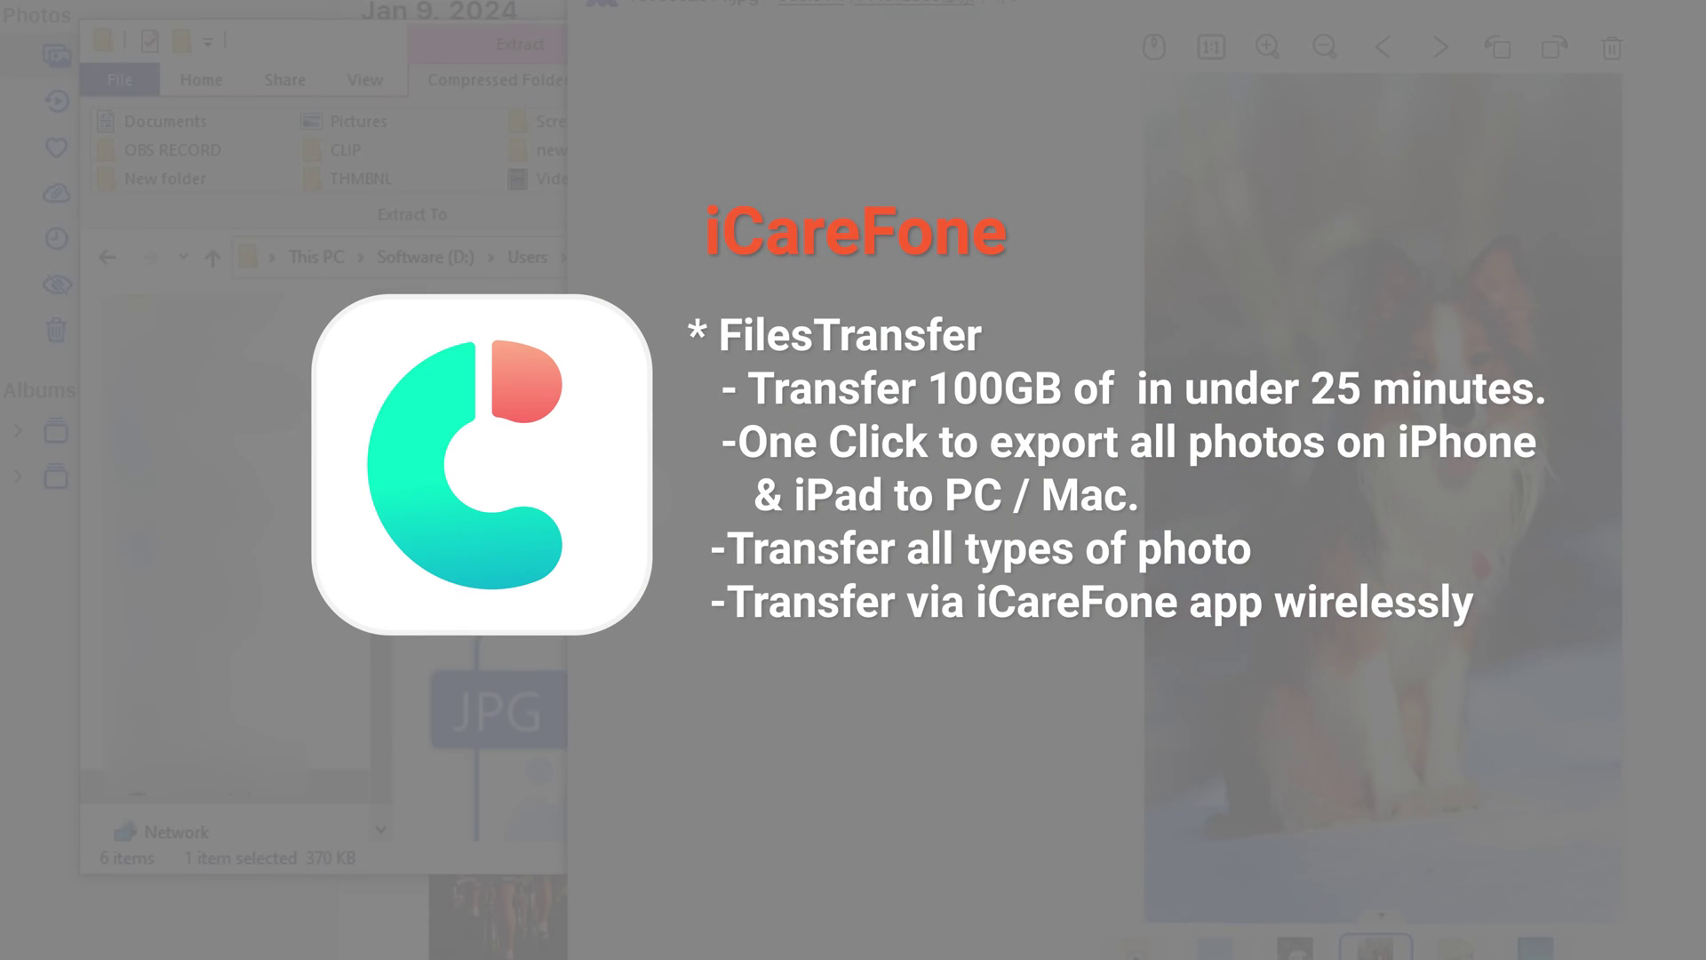
pyautogui.press('Right')
pyautogui.press('Right')
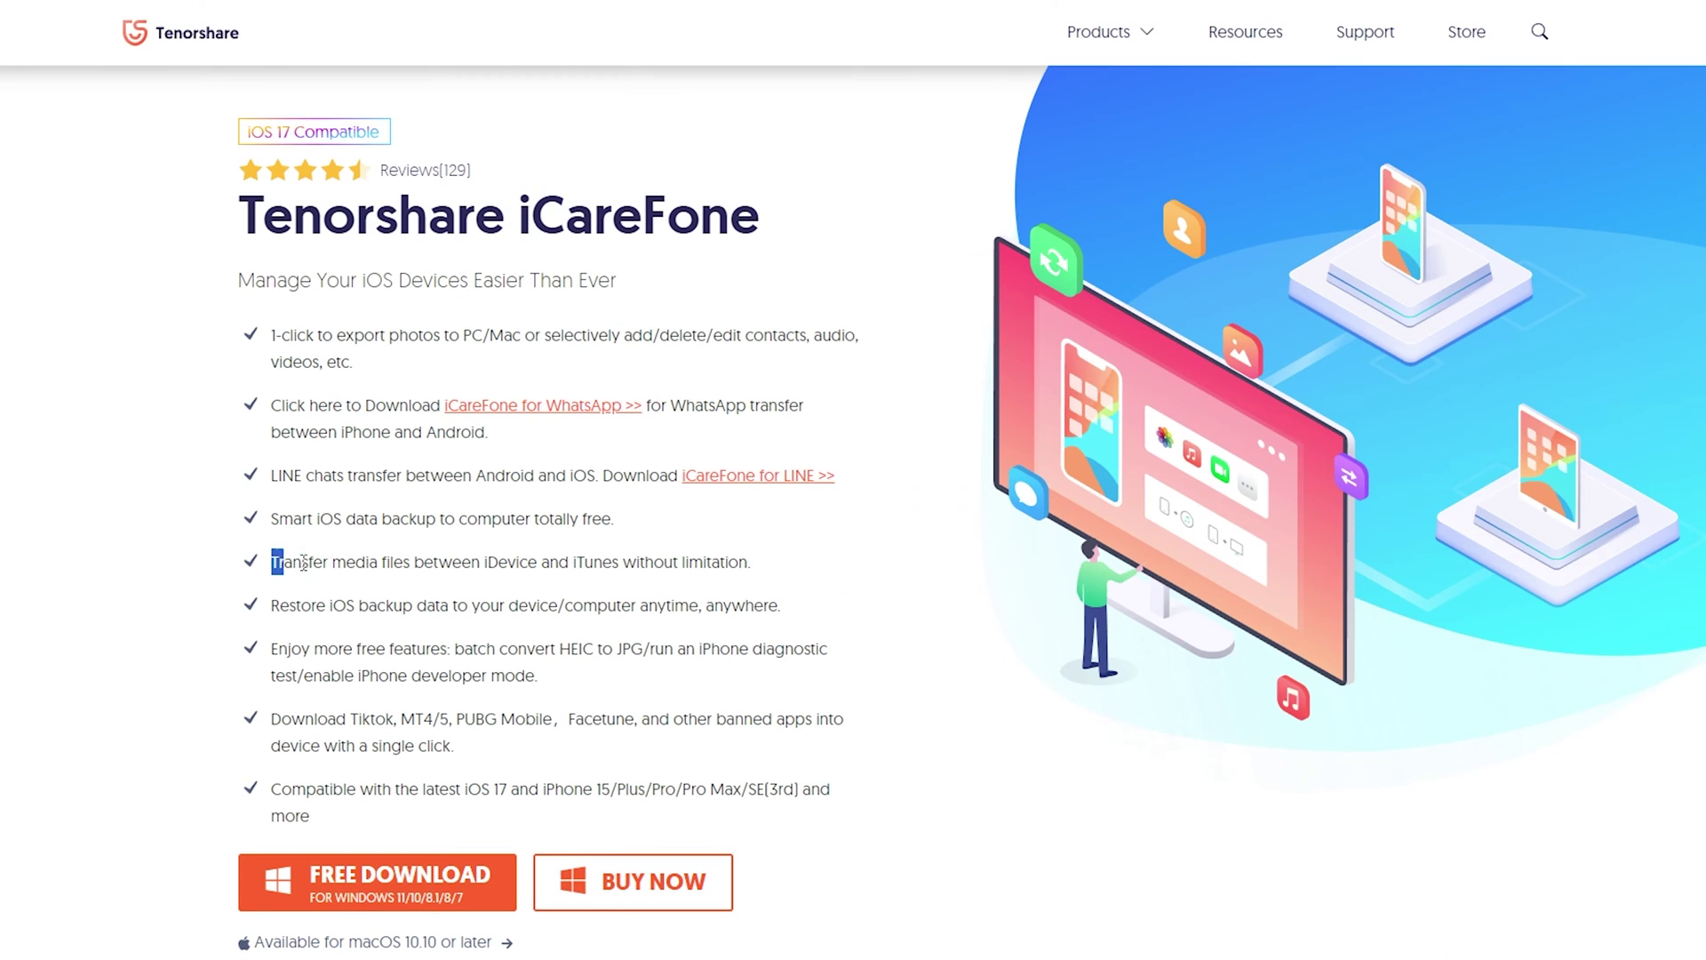
pyautogui.moveTo(303, 562); pyautogui.dragTo(843, 569)
pyautogui.click(1099, 921)
pyautogui.scroll(-15, 1100, 922)
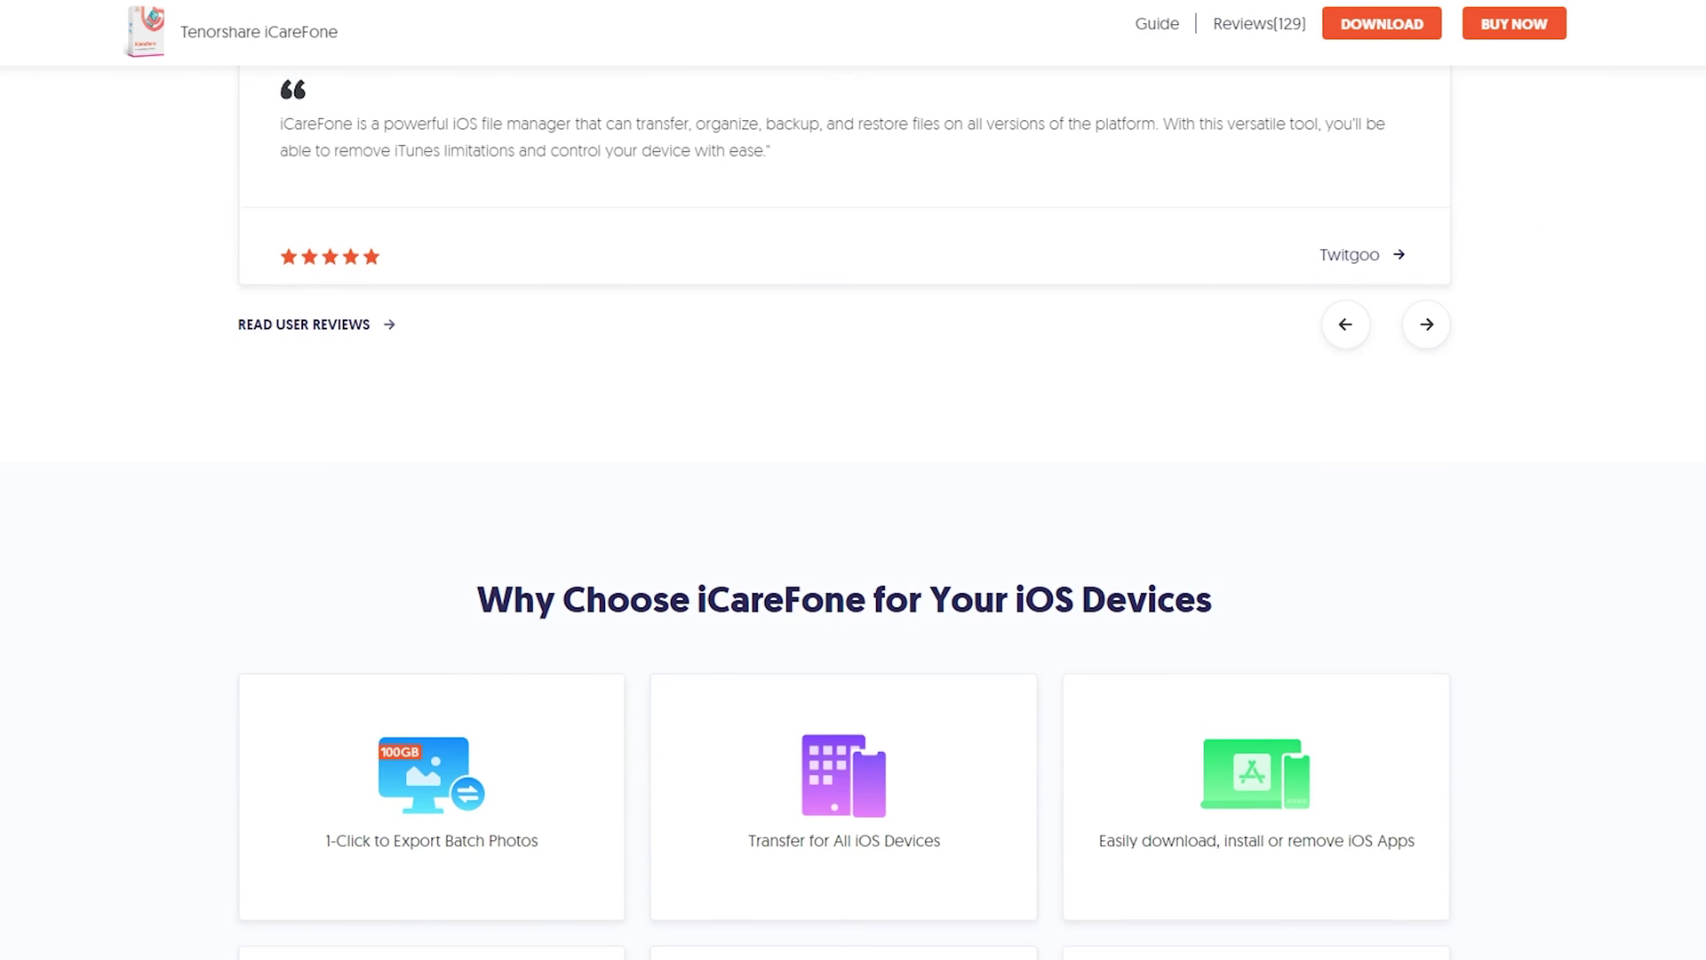
pyautogui.scroll(-5, 853, 480)
pyautogui.scroll(1, 853, 480)
pyautogui.scroll(-3, 853, 480)
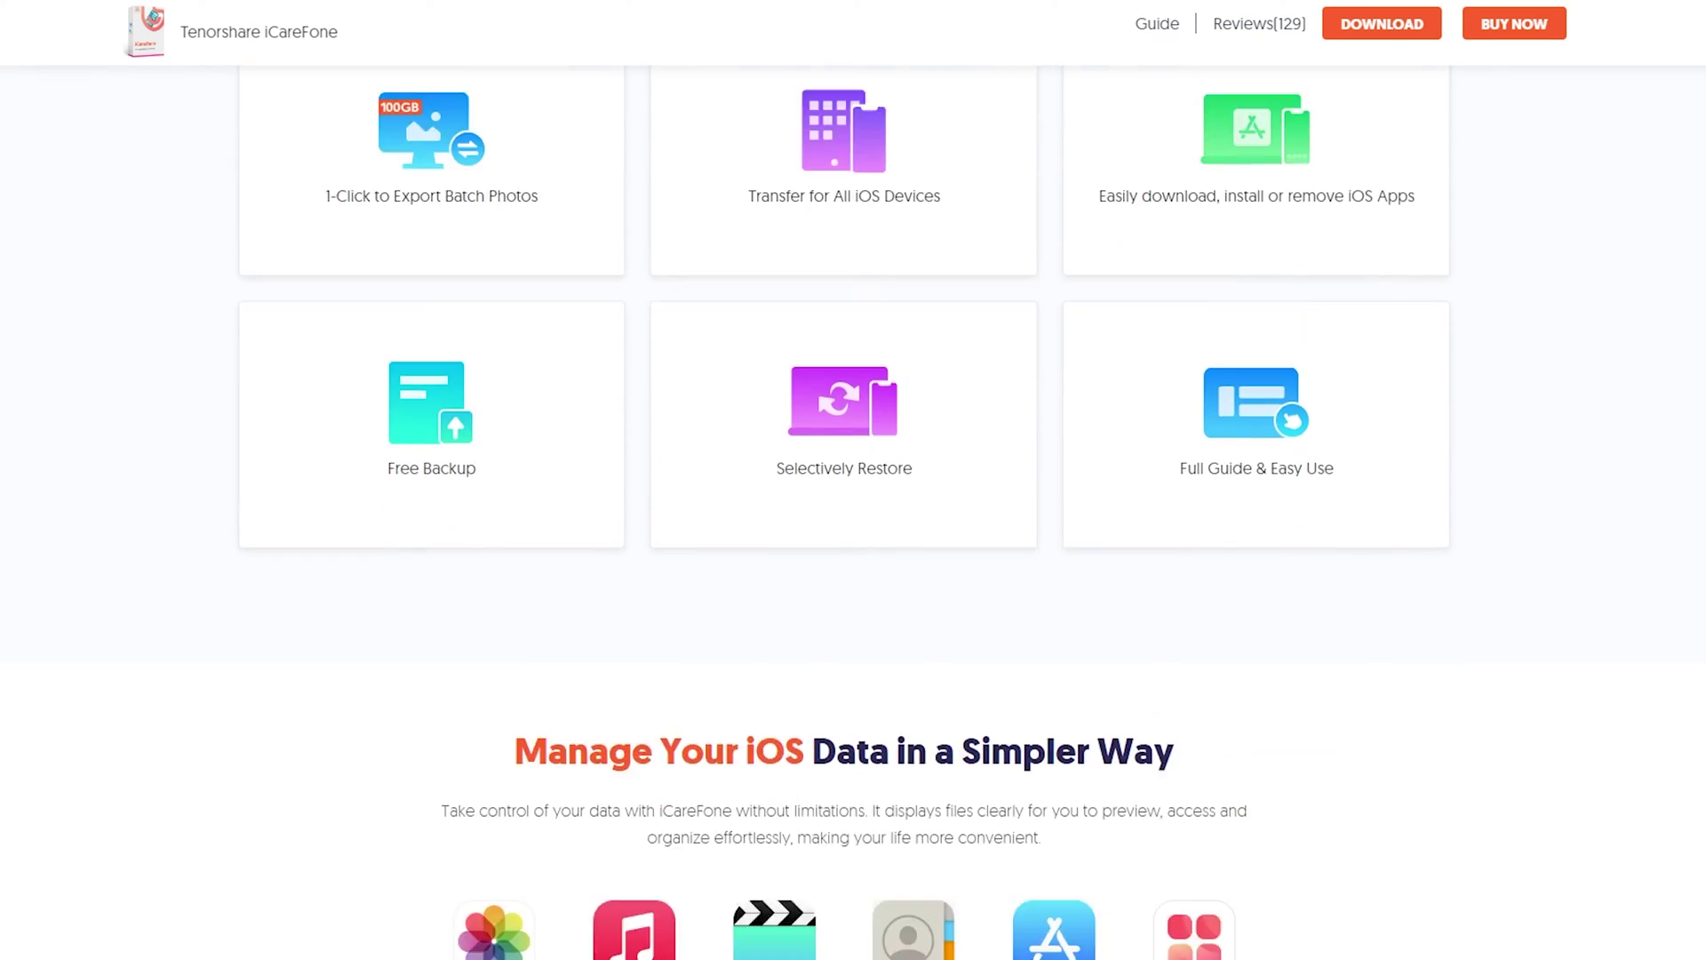
pyautogui.scroll(-5, 853, 480)
# Step: Browse the Photos, Music, Videos, Contacts and file-manager feature cards
pyautogui.click(456, 386)
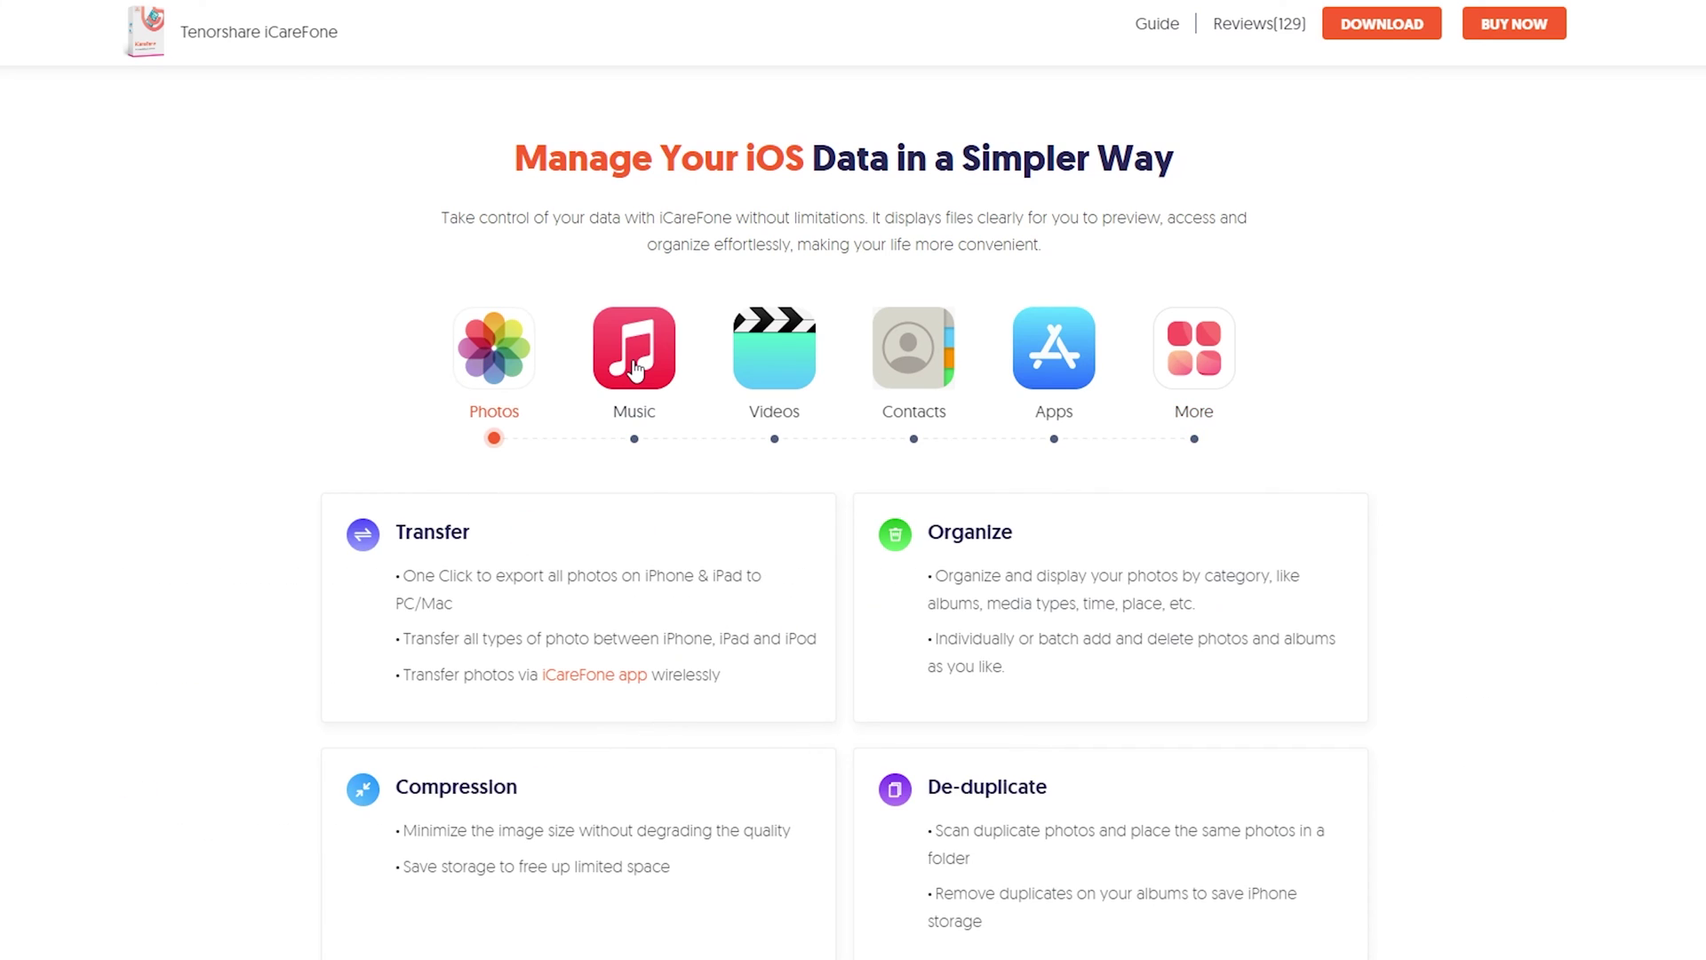
pyautogui.click(637, 371)
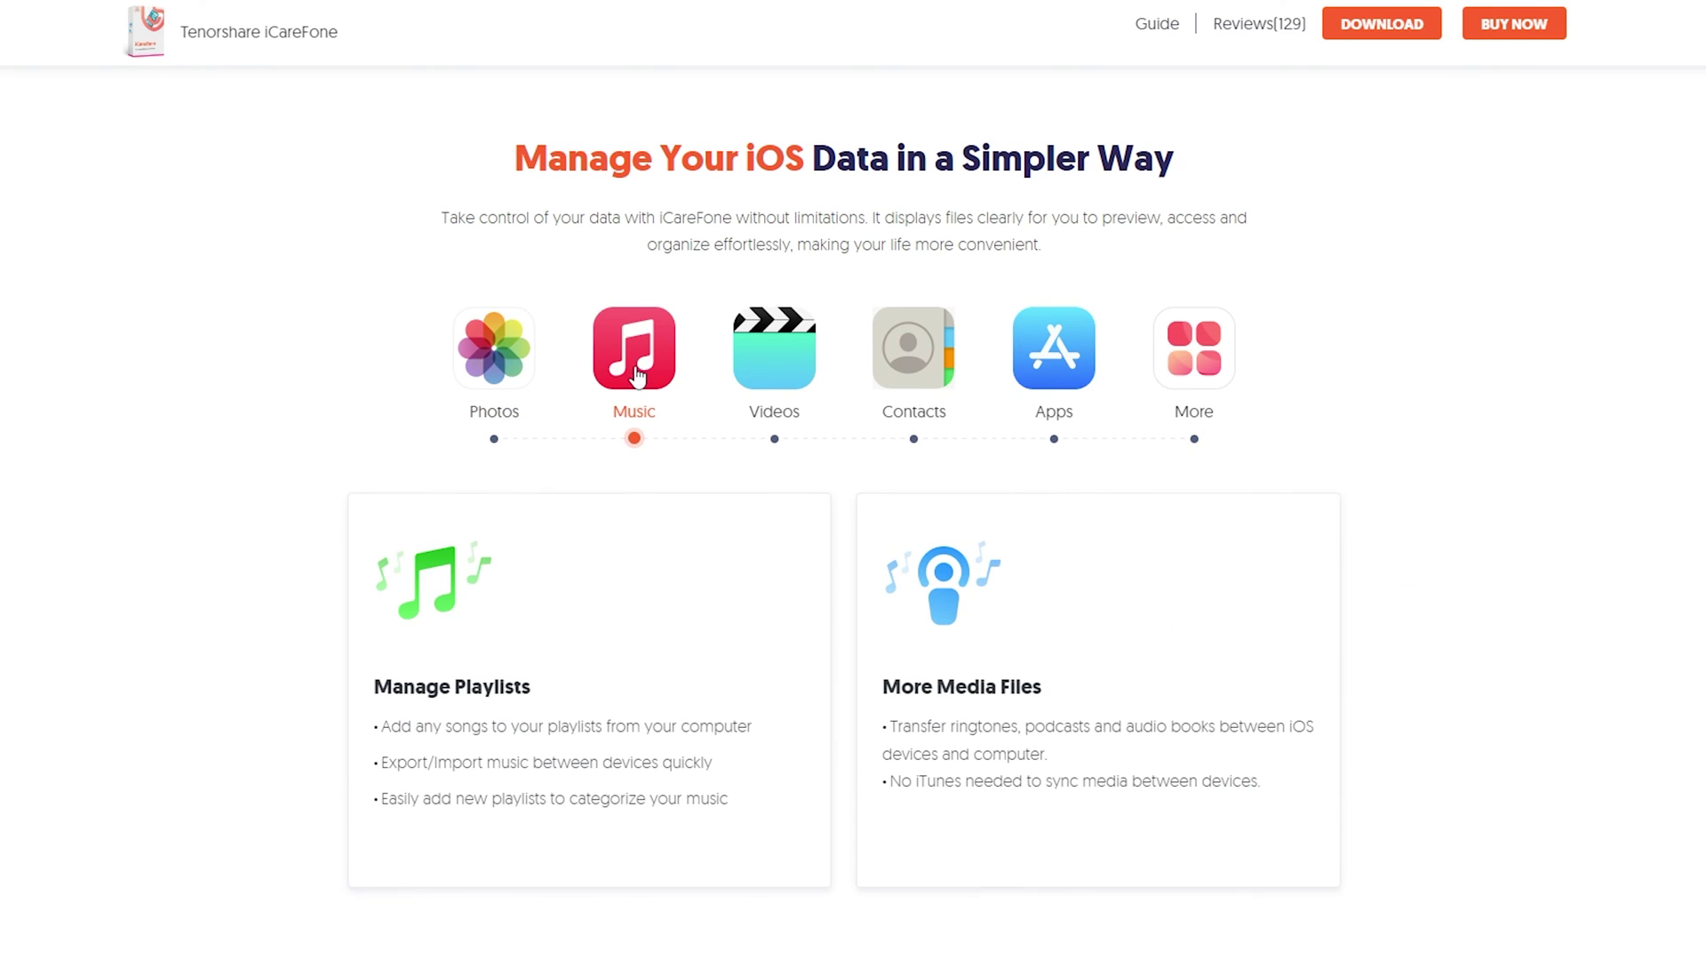
pyautogui.click(802, 380)
pyautogui.click(953, 379)
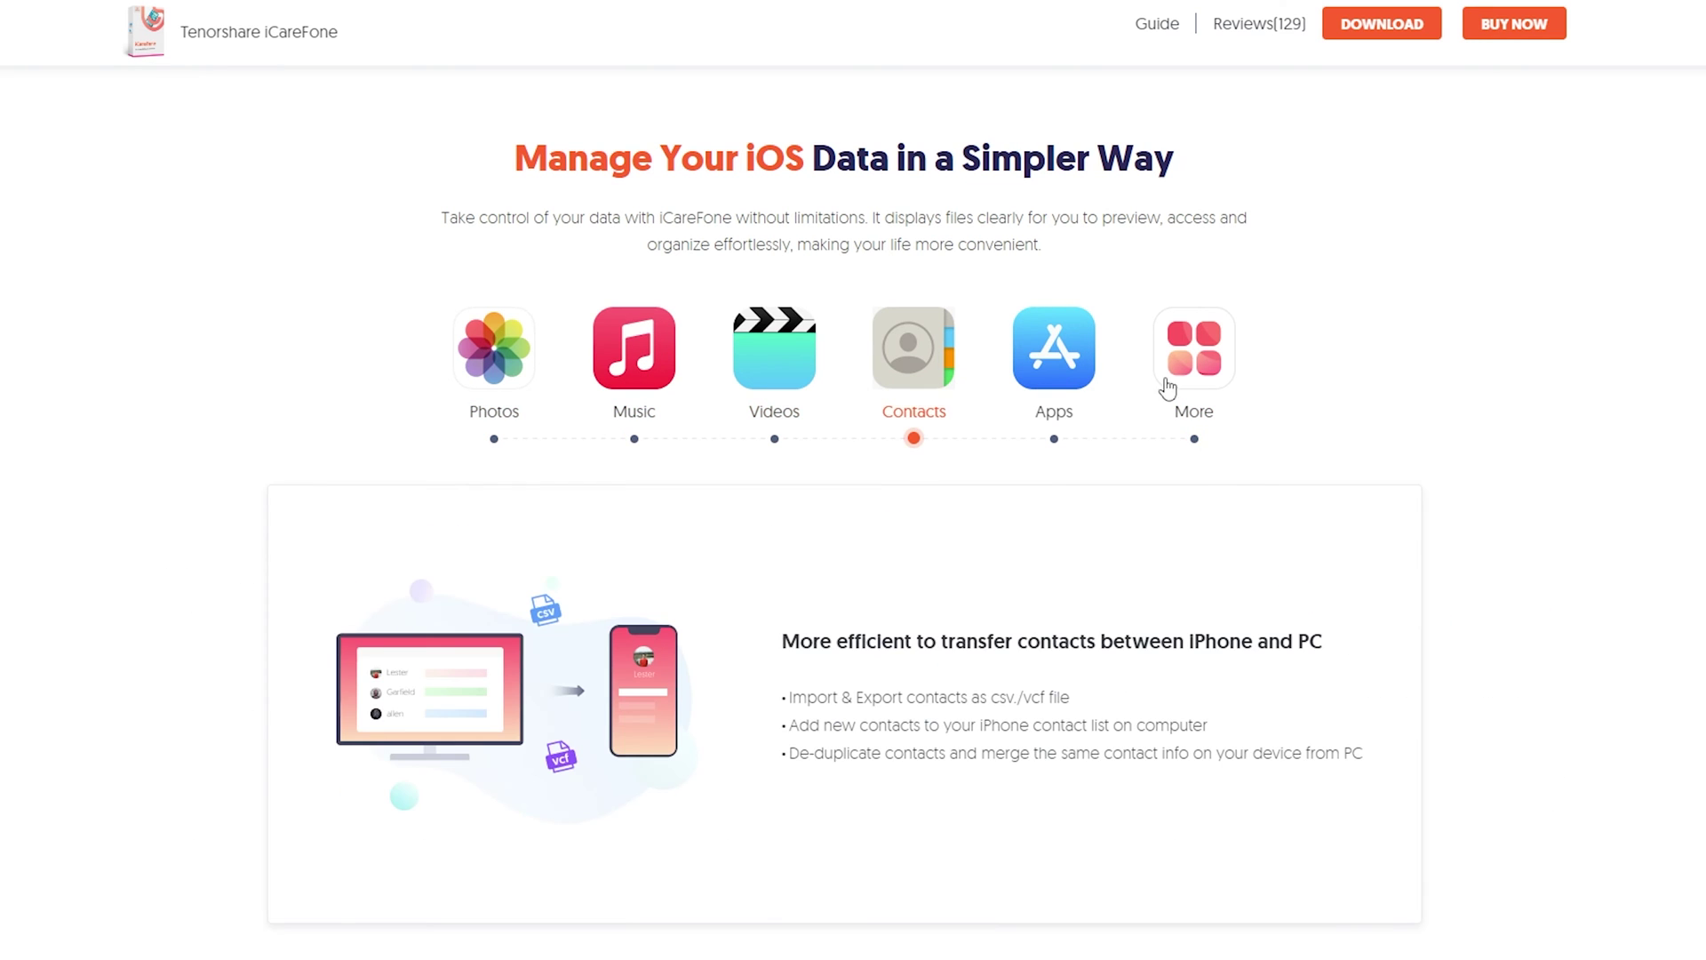
pyautogui.click(1196, 382)
# Step: Scroll down through the iCareFone file-transfer sections
pyautogui.scroll(-10, 1435, 499)
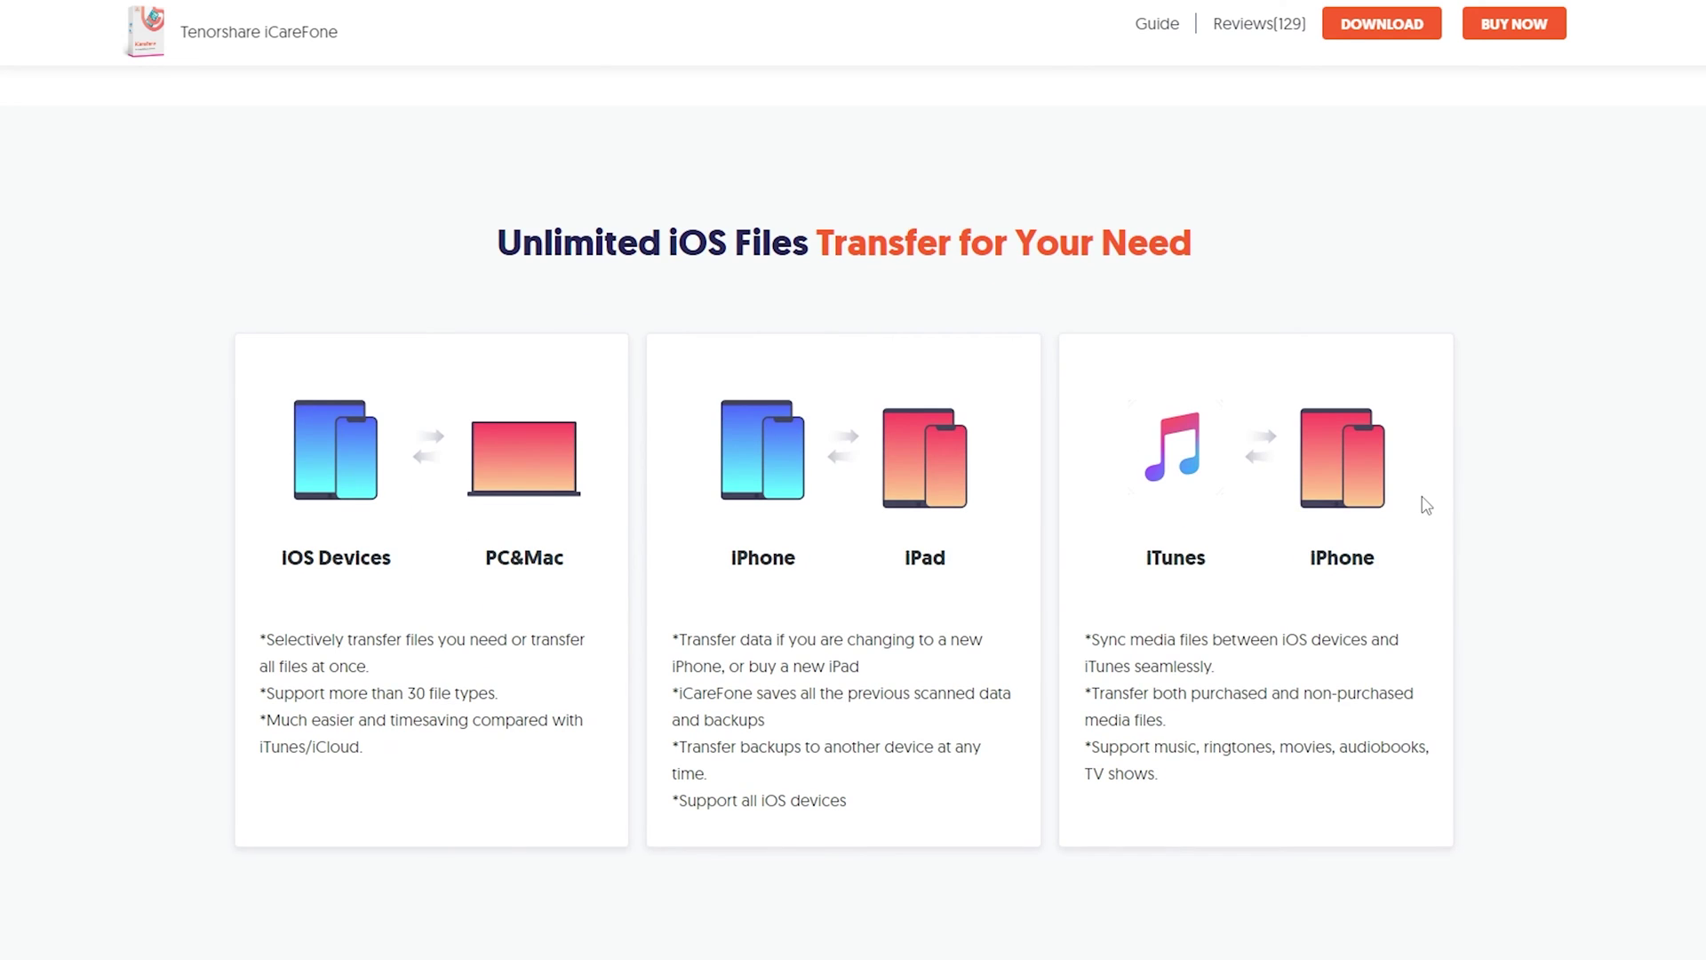
pyautogui.scroll(-2, 1422, 502)
pyautogui.scroll(-4, 1419, 511)
pyautogui.scroll(-4, 1418, 518)
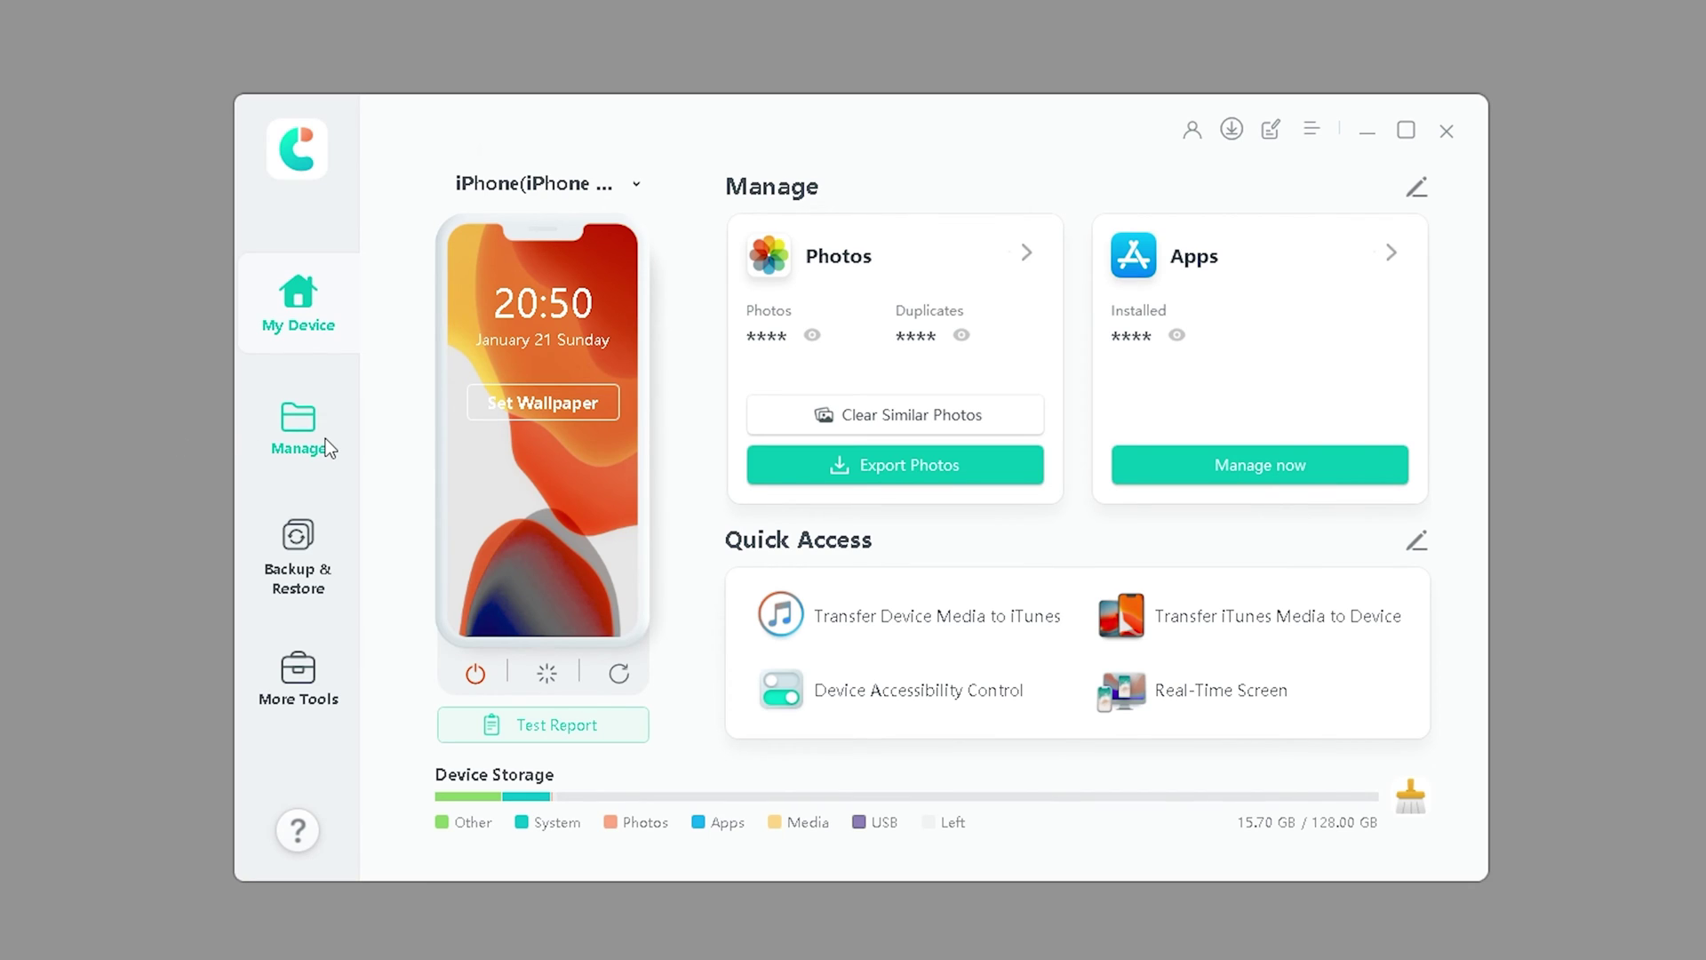
# Step: Open Manage > Files > User files in iCareFone and check all ten folders
pyautogui.click(326, 439)
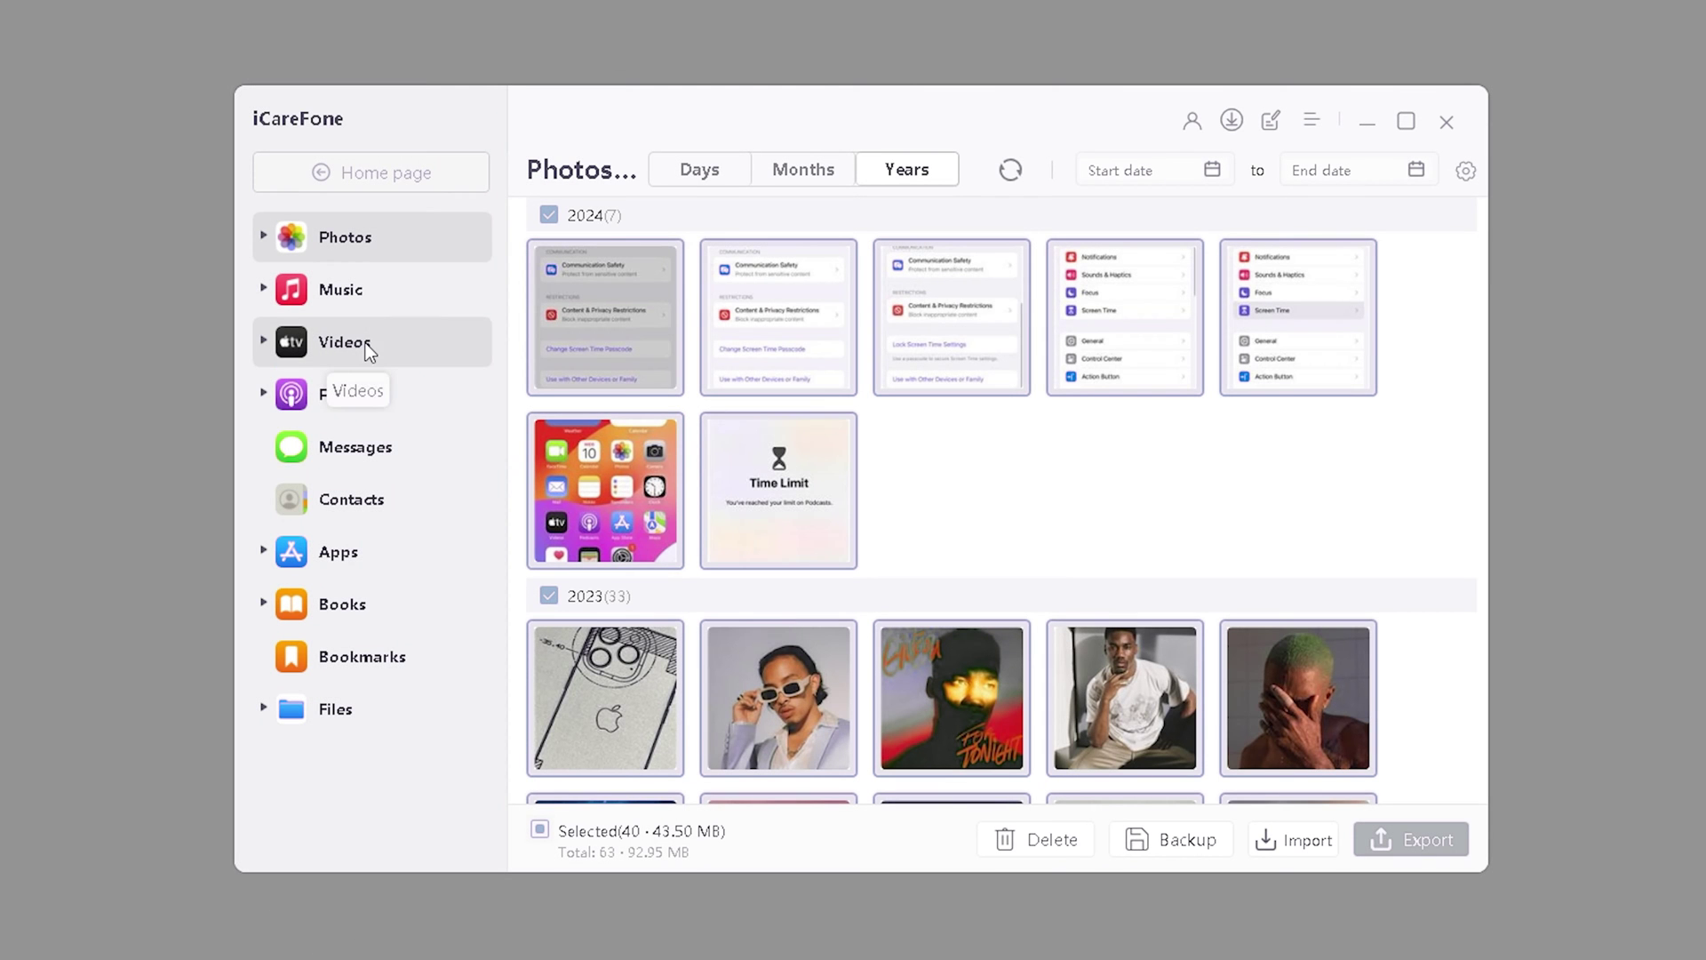
pyautogui.click(352, 708)
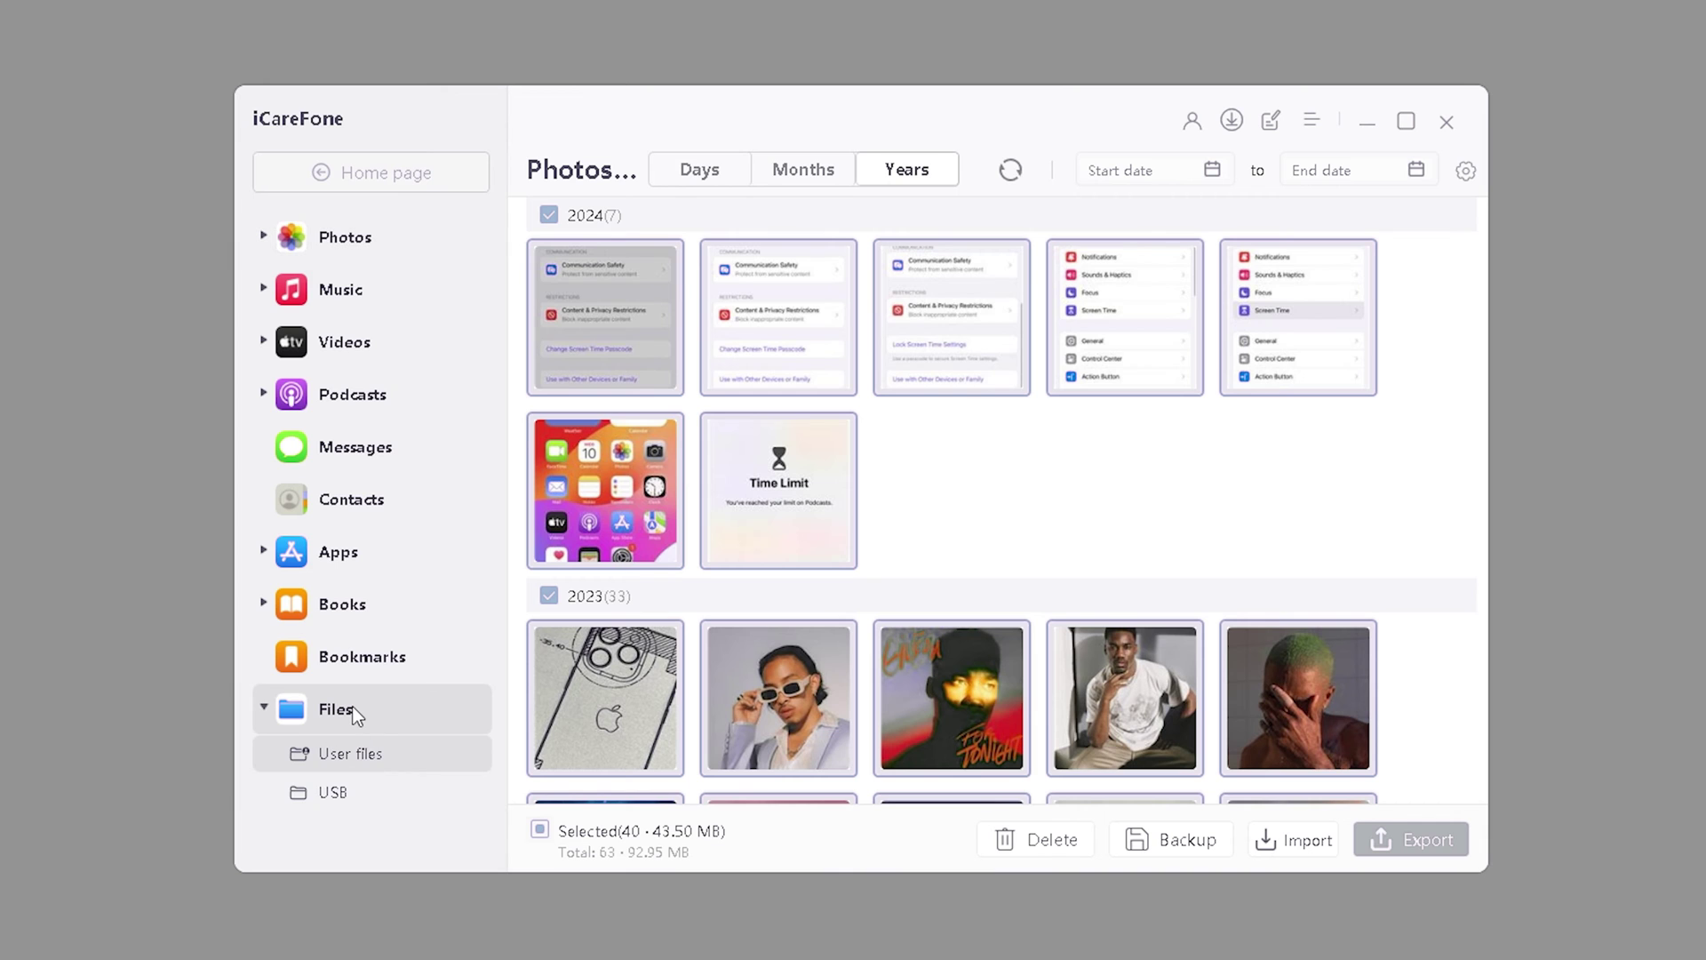
pyautogui.click(343, 752)
pyautogui.click(572, 273)
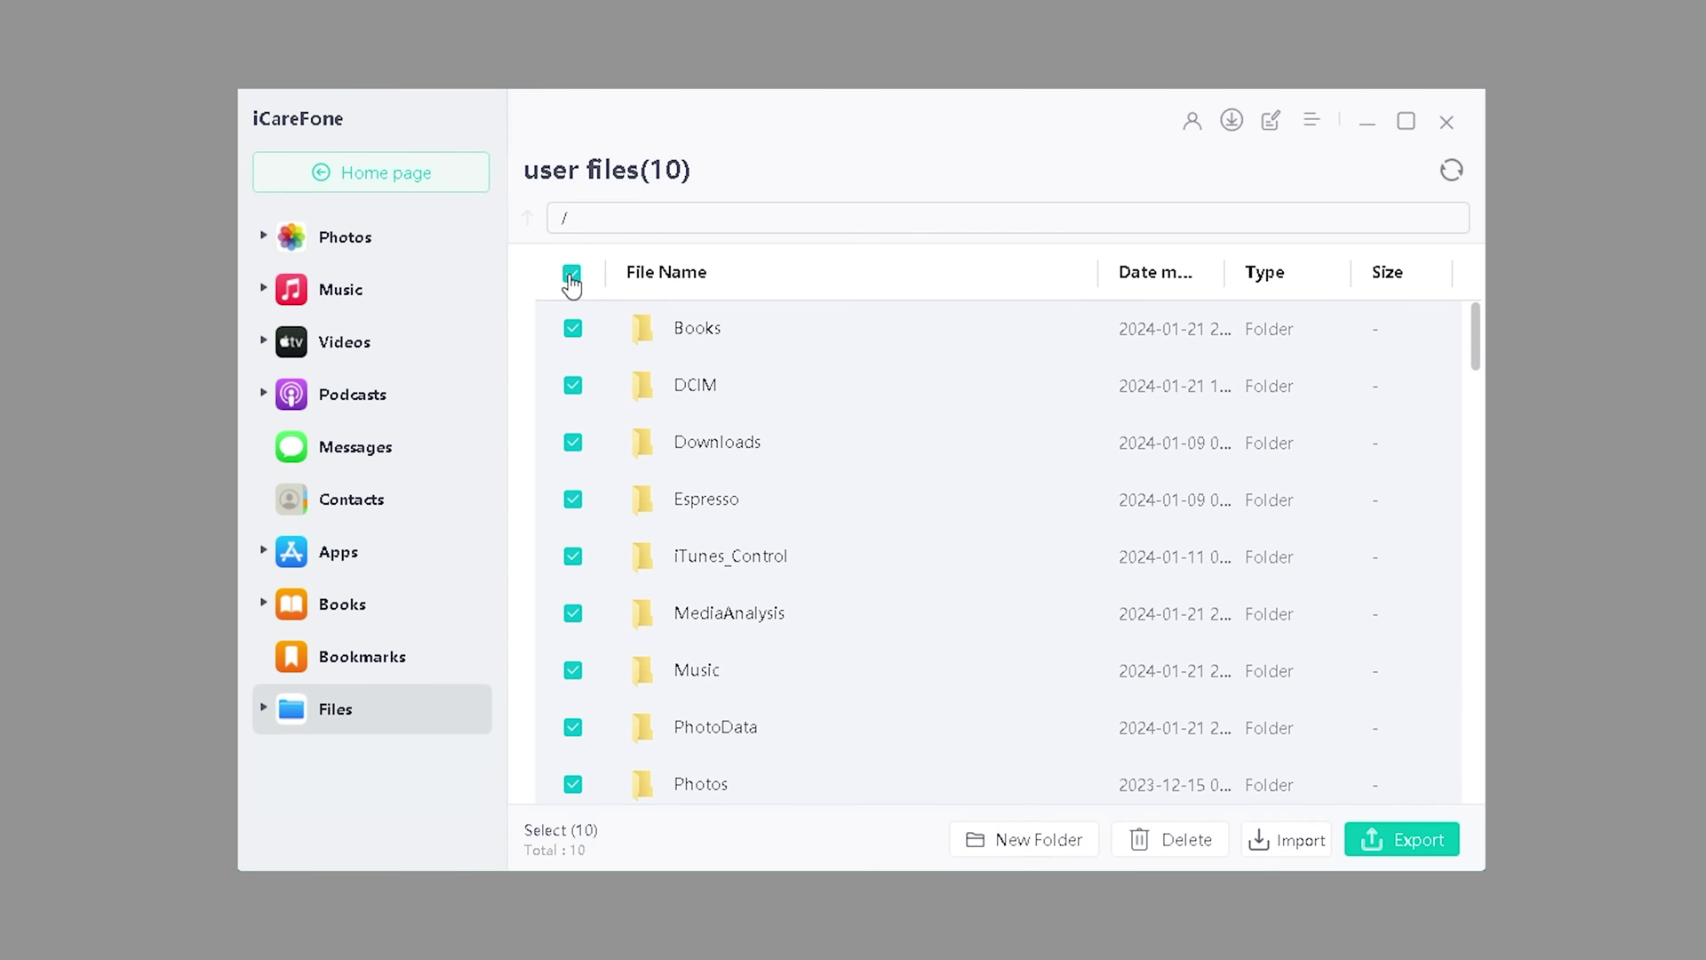
pyautogui.scroll(-2, 797, 558)
pyautogui.scroll(2, 797, 559)
# Step: Export the checked folders to the Desktop's 'photo from iphone' folder
pyautogui.click(1397, 849)
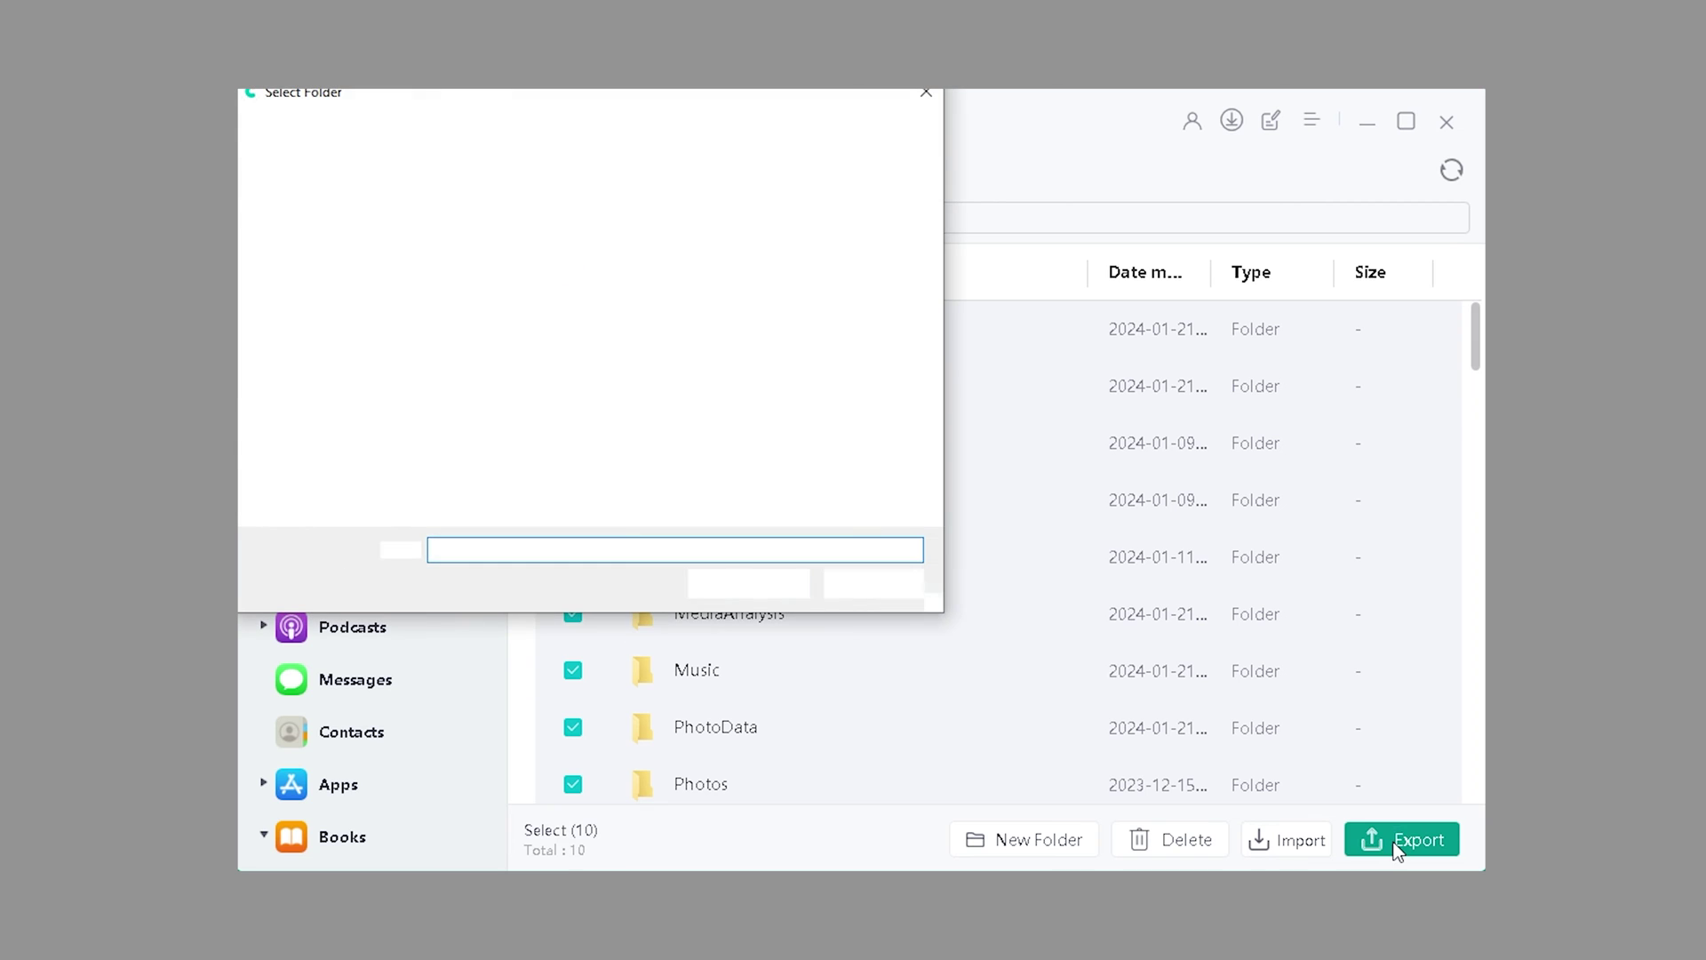
pyautogui.click(317, 397)
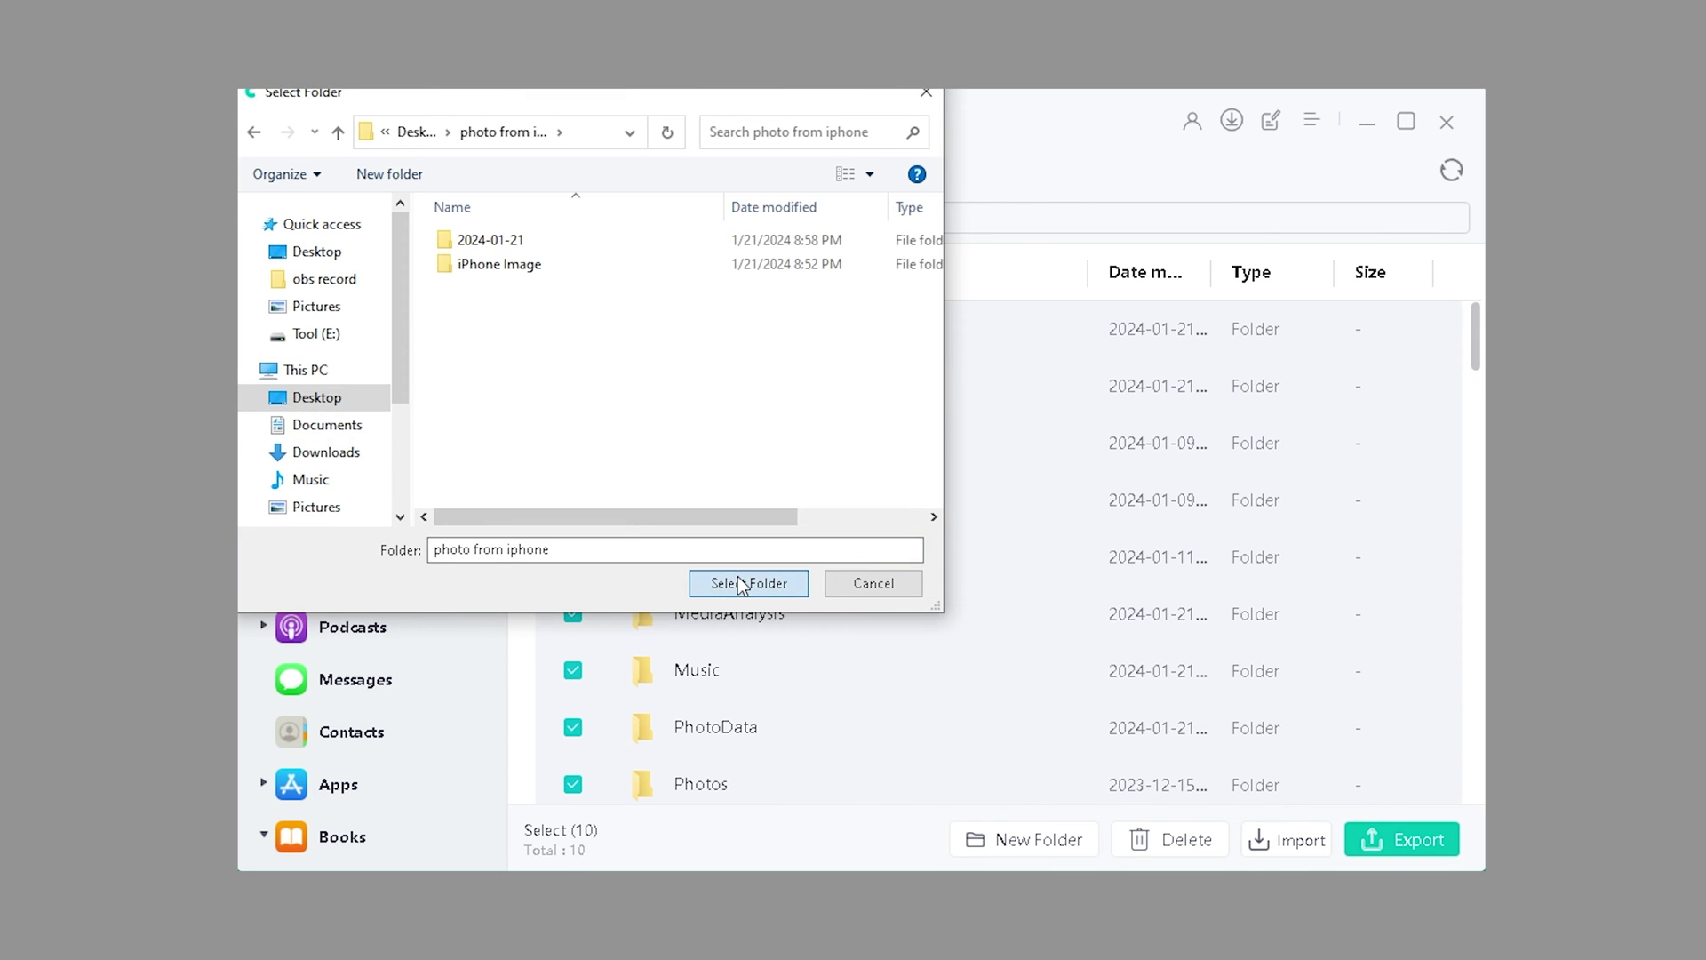
pyautogui.click(746, 583)
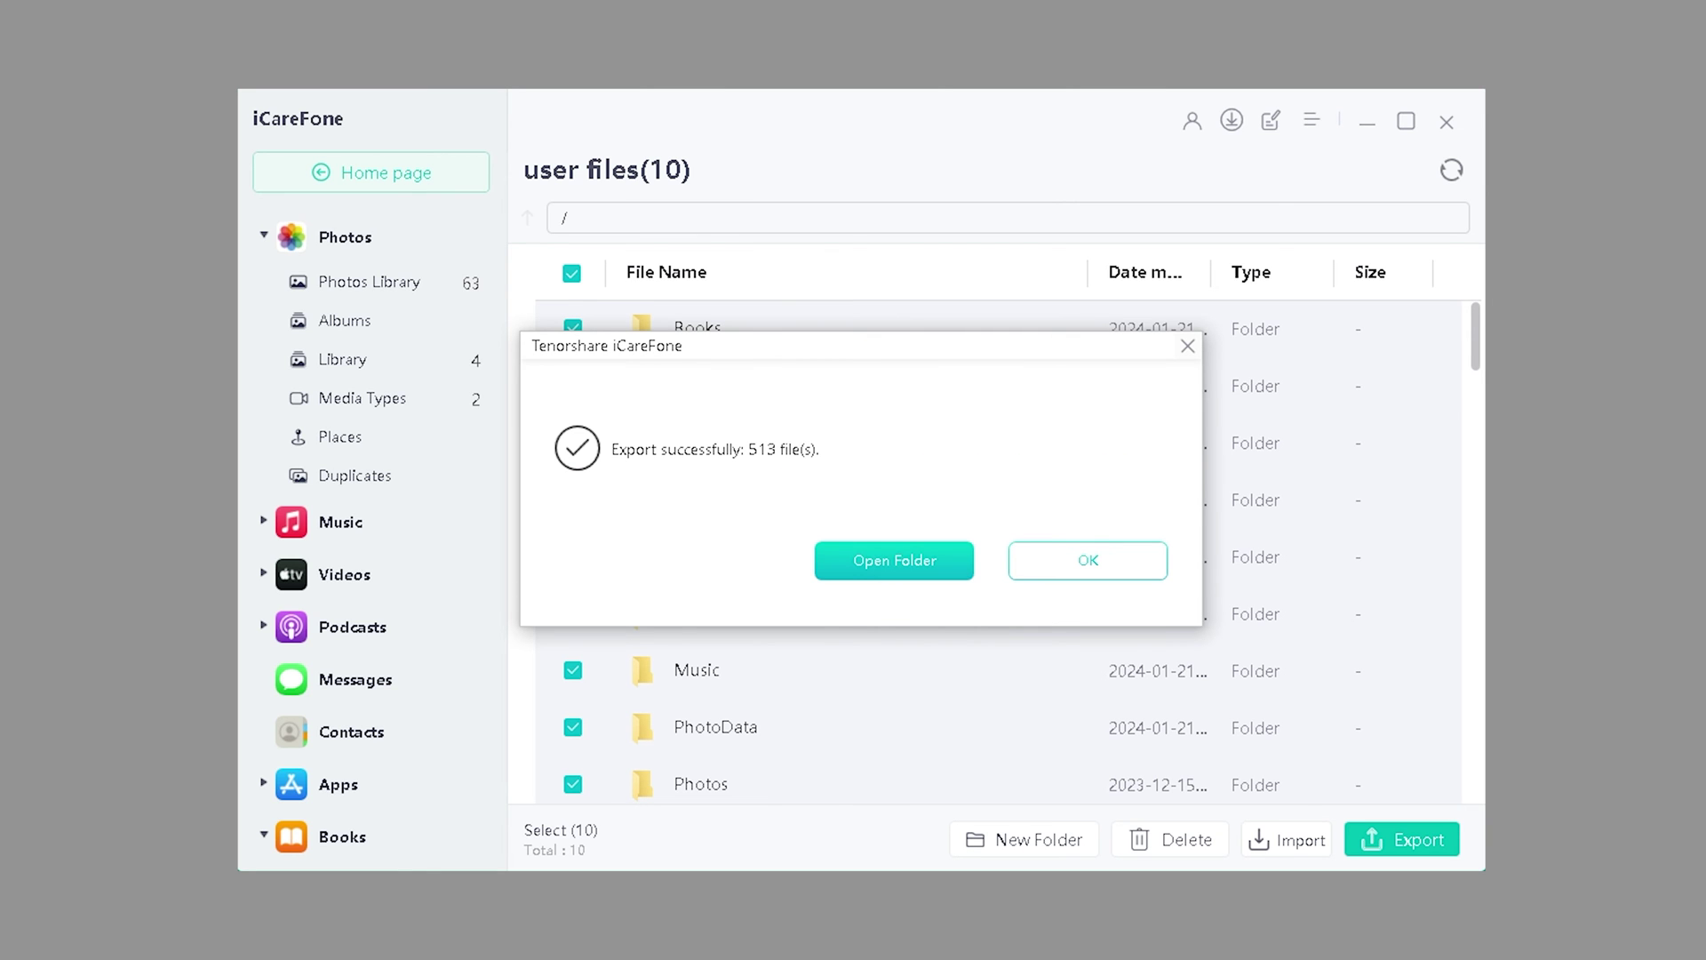
# Step: Open the exported Purchases folder and scroll through the Frida Kahlo biography PDF
pyautogui.click(830, 567)
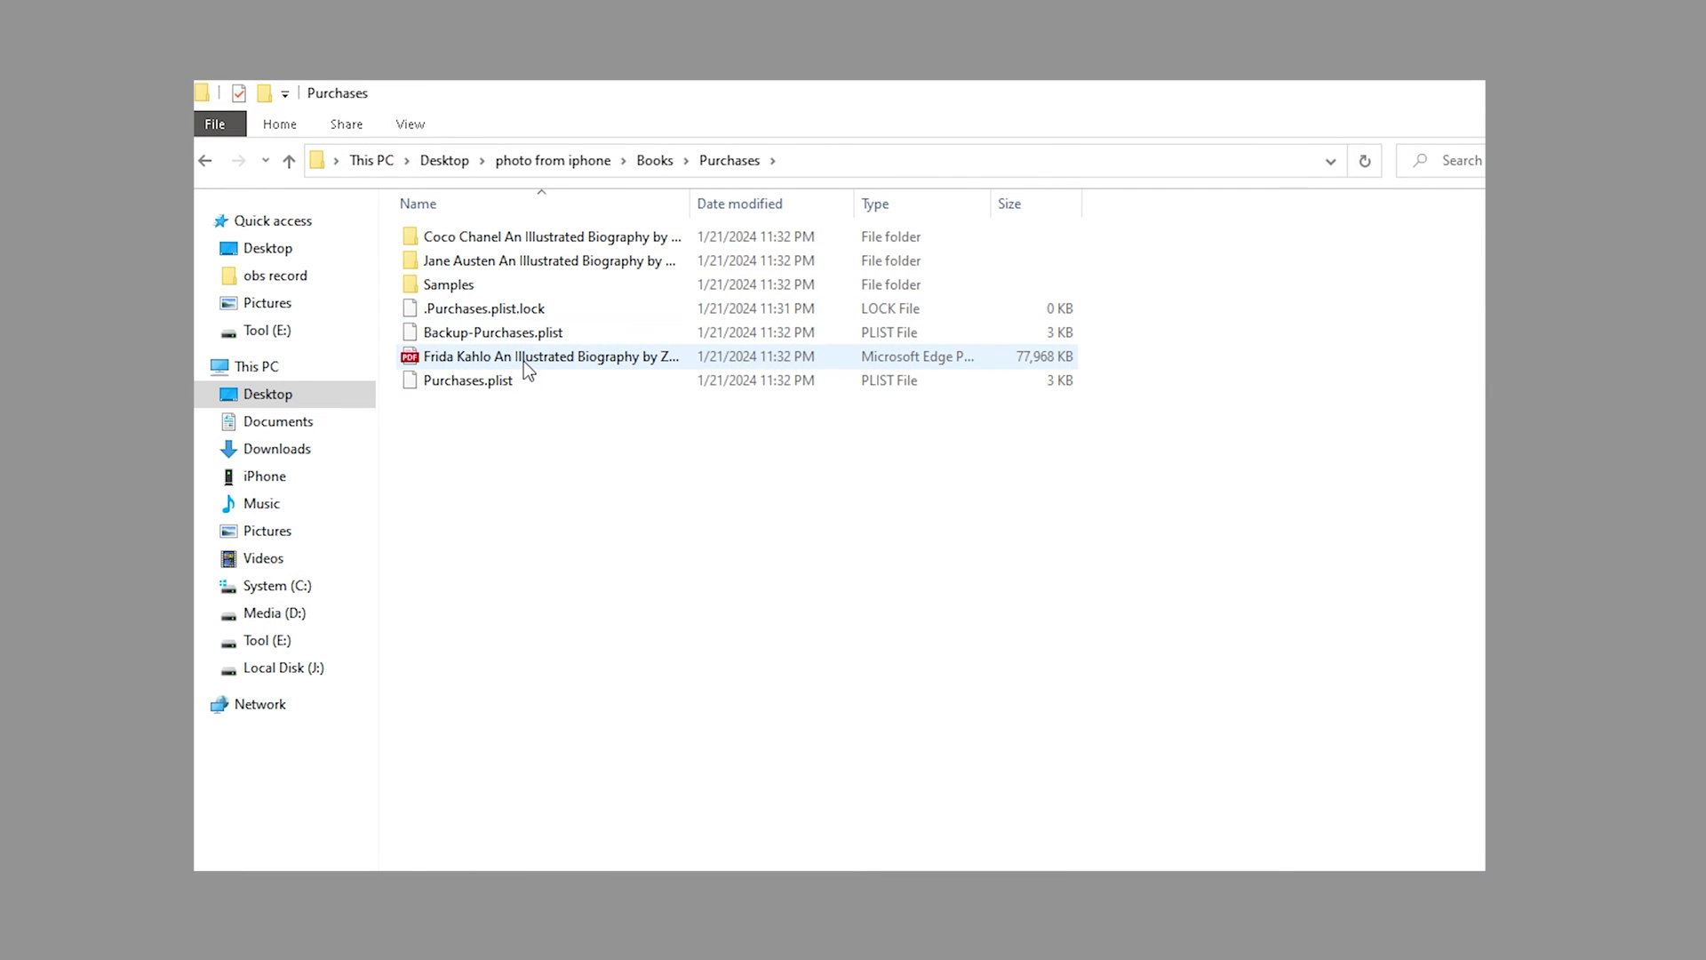
pyautogui.doubleClick(524, 359)
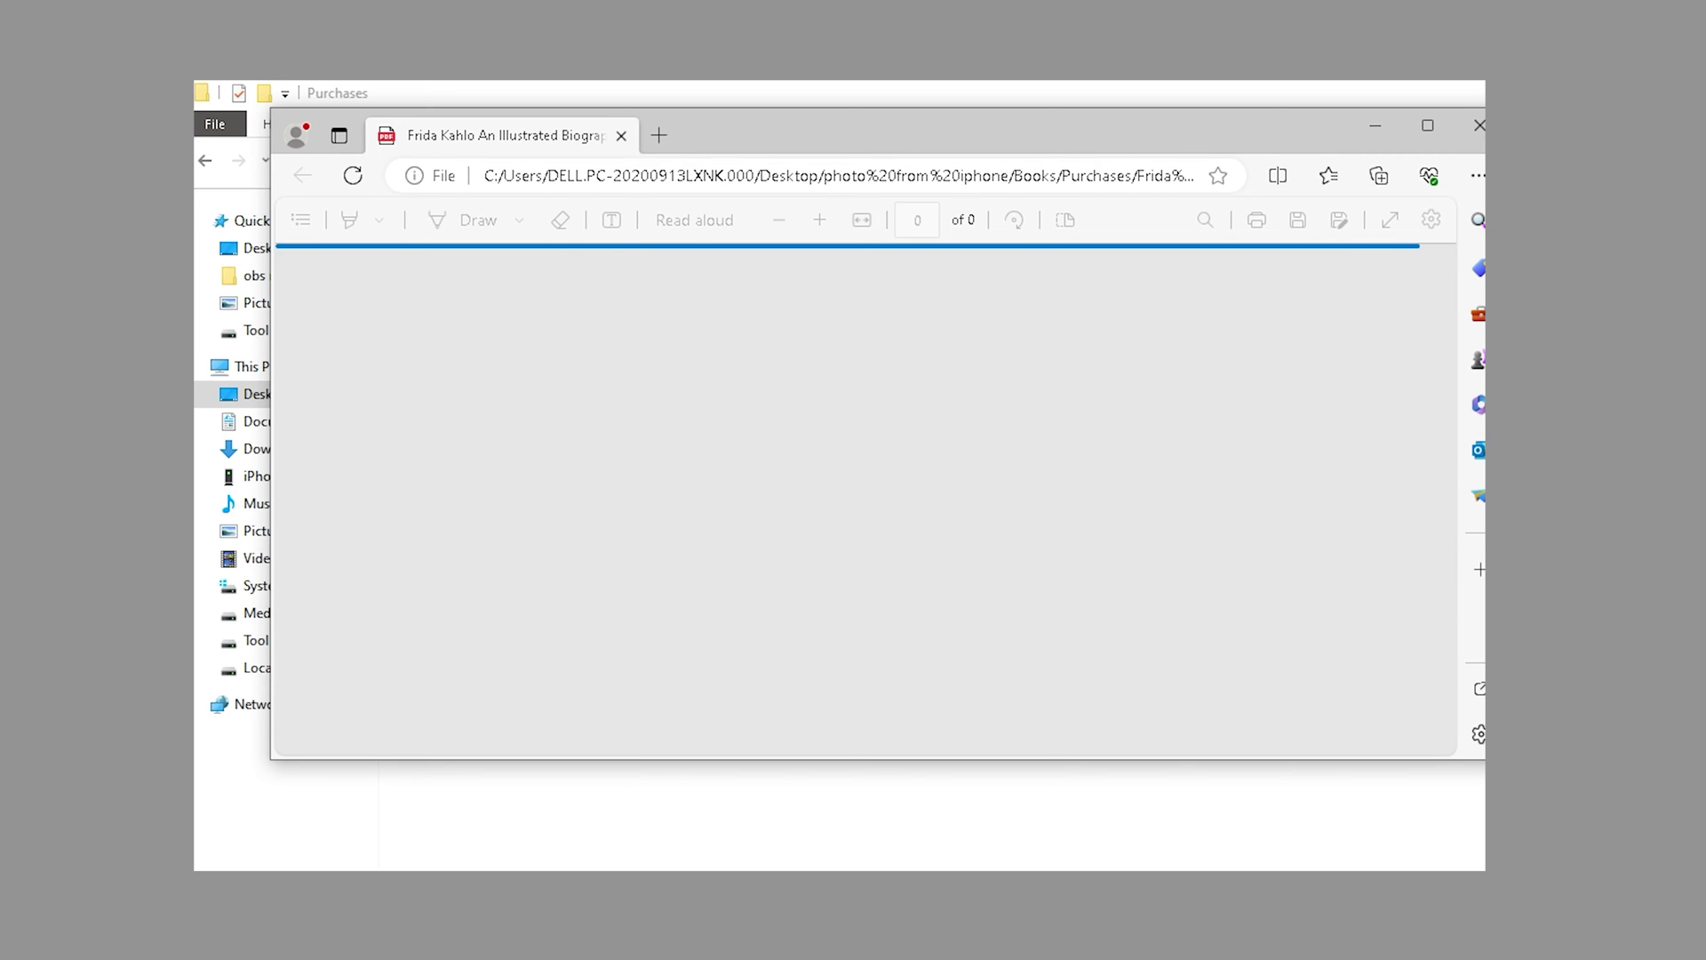
pyautogui.scroll(-3, 1109, 499)
pyautogui.scroll(-3, 1109, 499)
pyautogui.scroll(-3, 1111, 506)
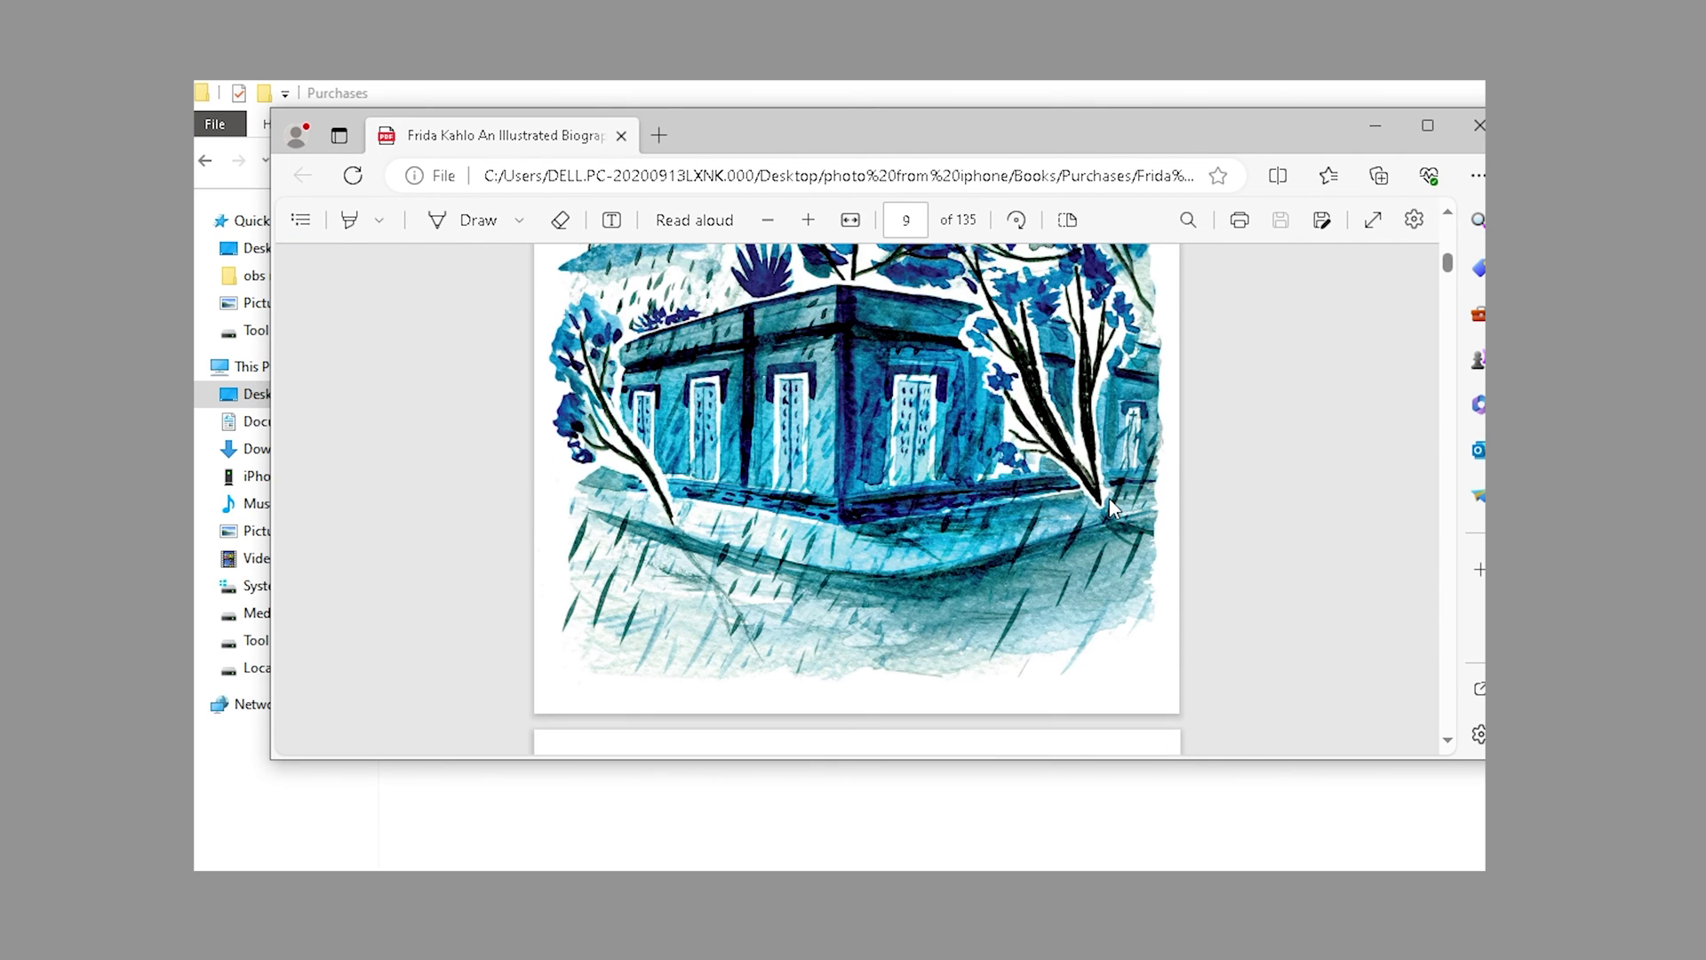
pyautogui.scroll(2, 1109, 498)
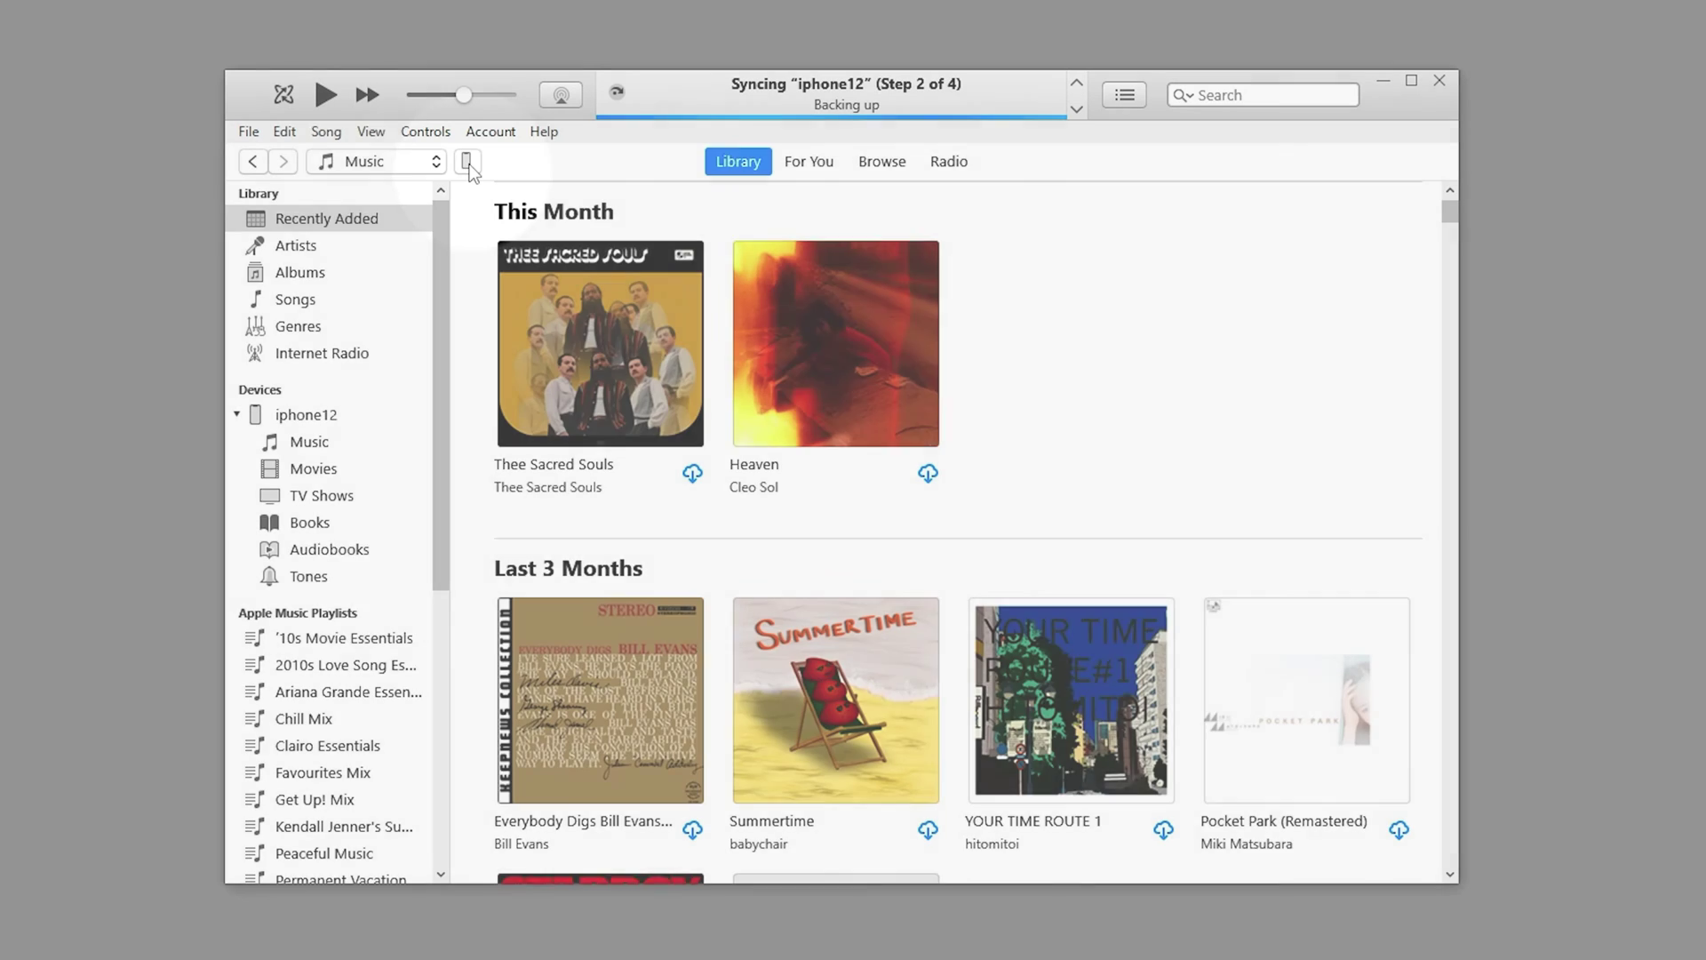
# Step: Show WPS Office's documents in the iPhone's iTunes File Sharing list
pyautogui.click(467, 162)
pyautogui.scroll(-3, 978, 497)
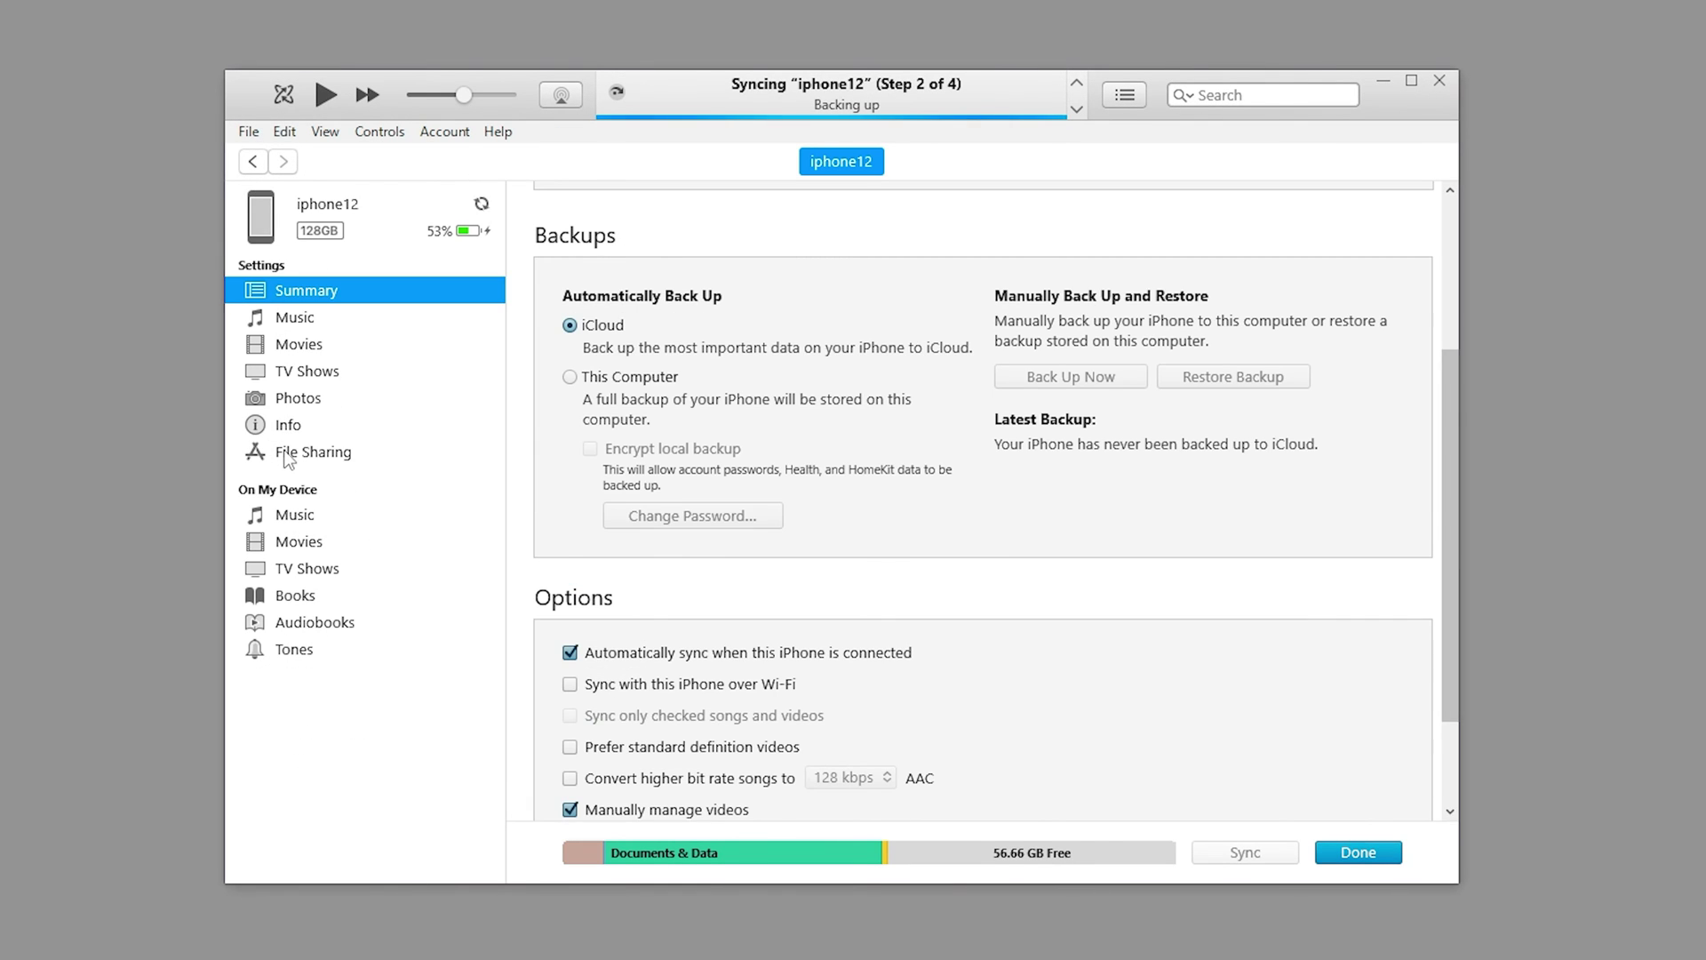
pyautogui.click(288, 454)
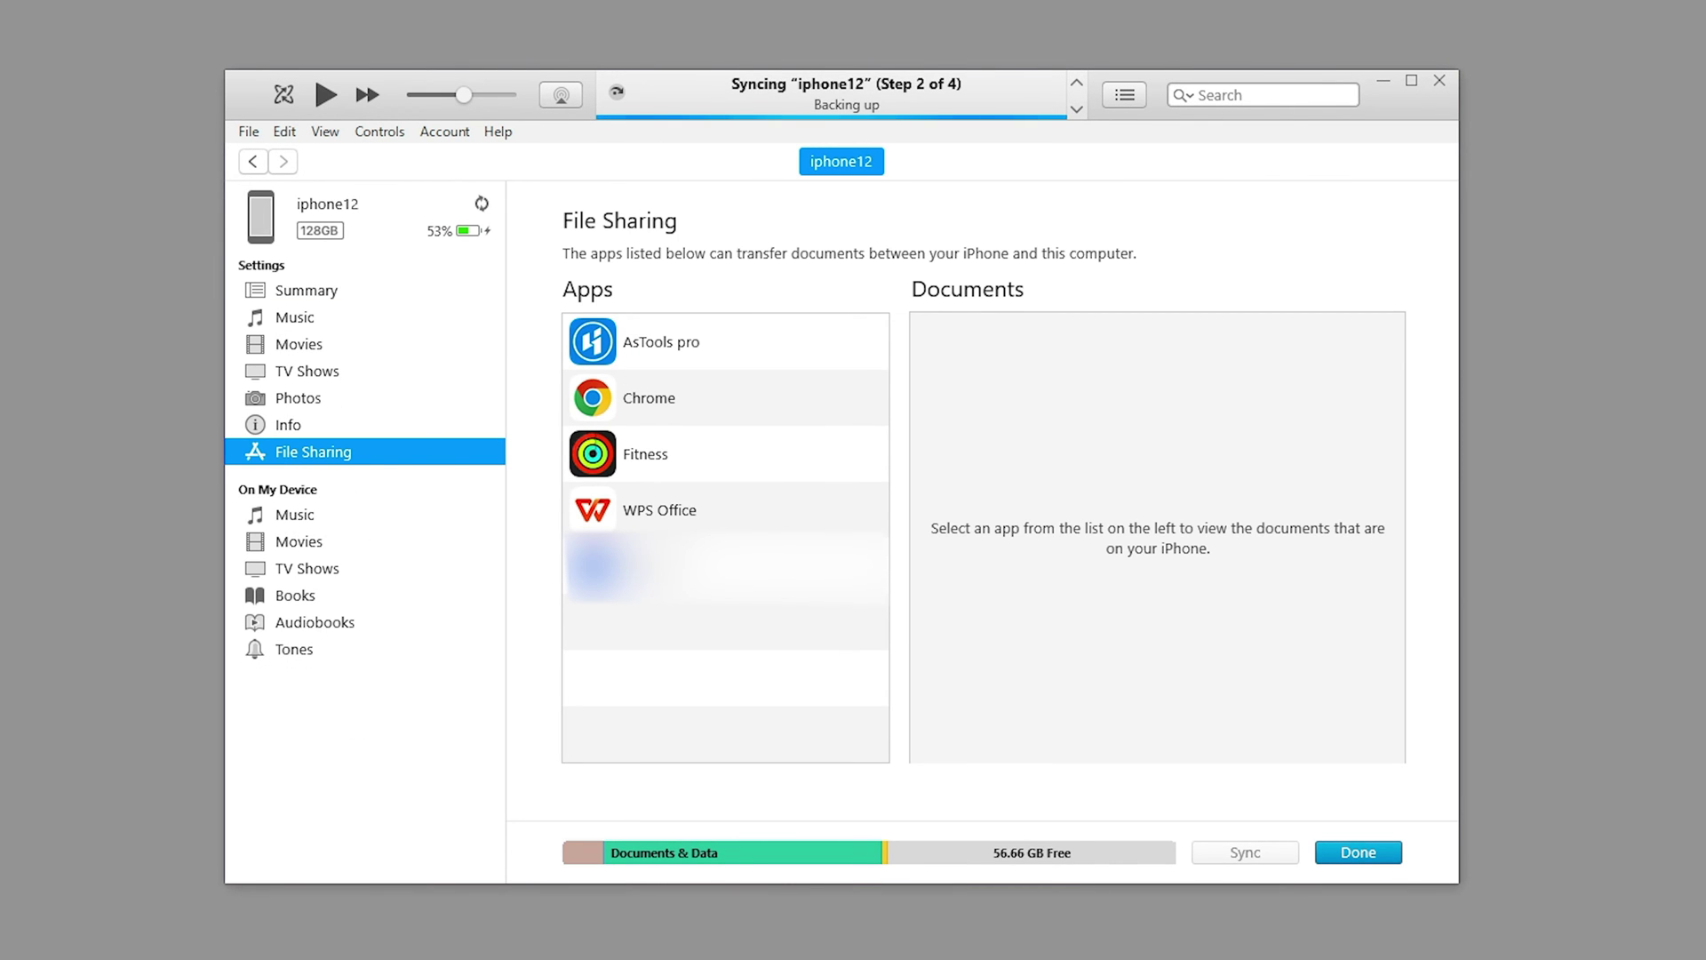
pyautogui.click(798, 510)
# Step: Save hi.txt to the PC, open it, and split its message onto two lines
pyautogui.click(994, 324)
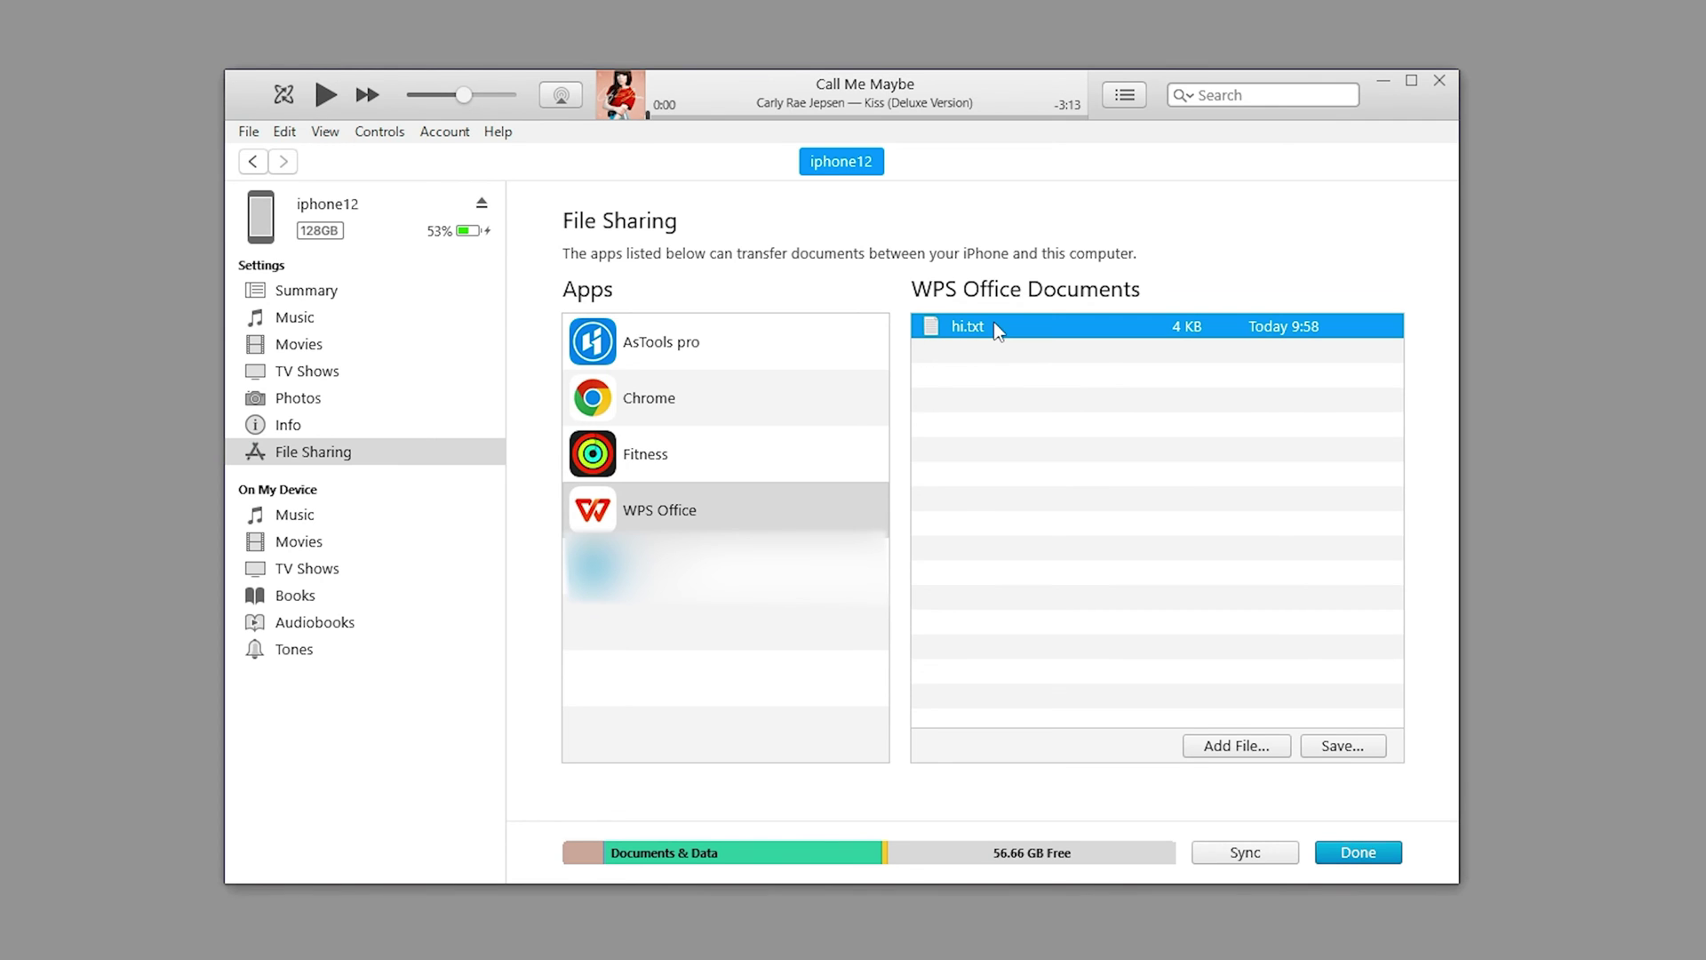
pyautogui.click(1342, 747)
pyautogui.click(1361, 660)
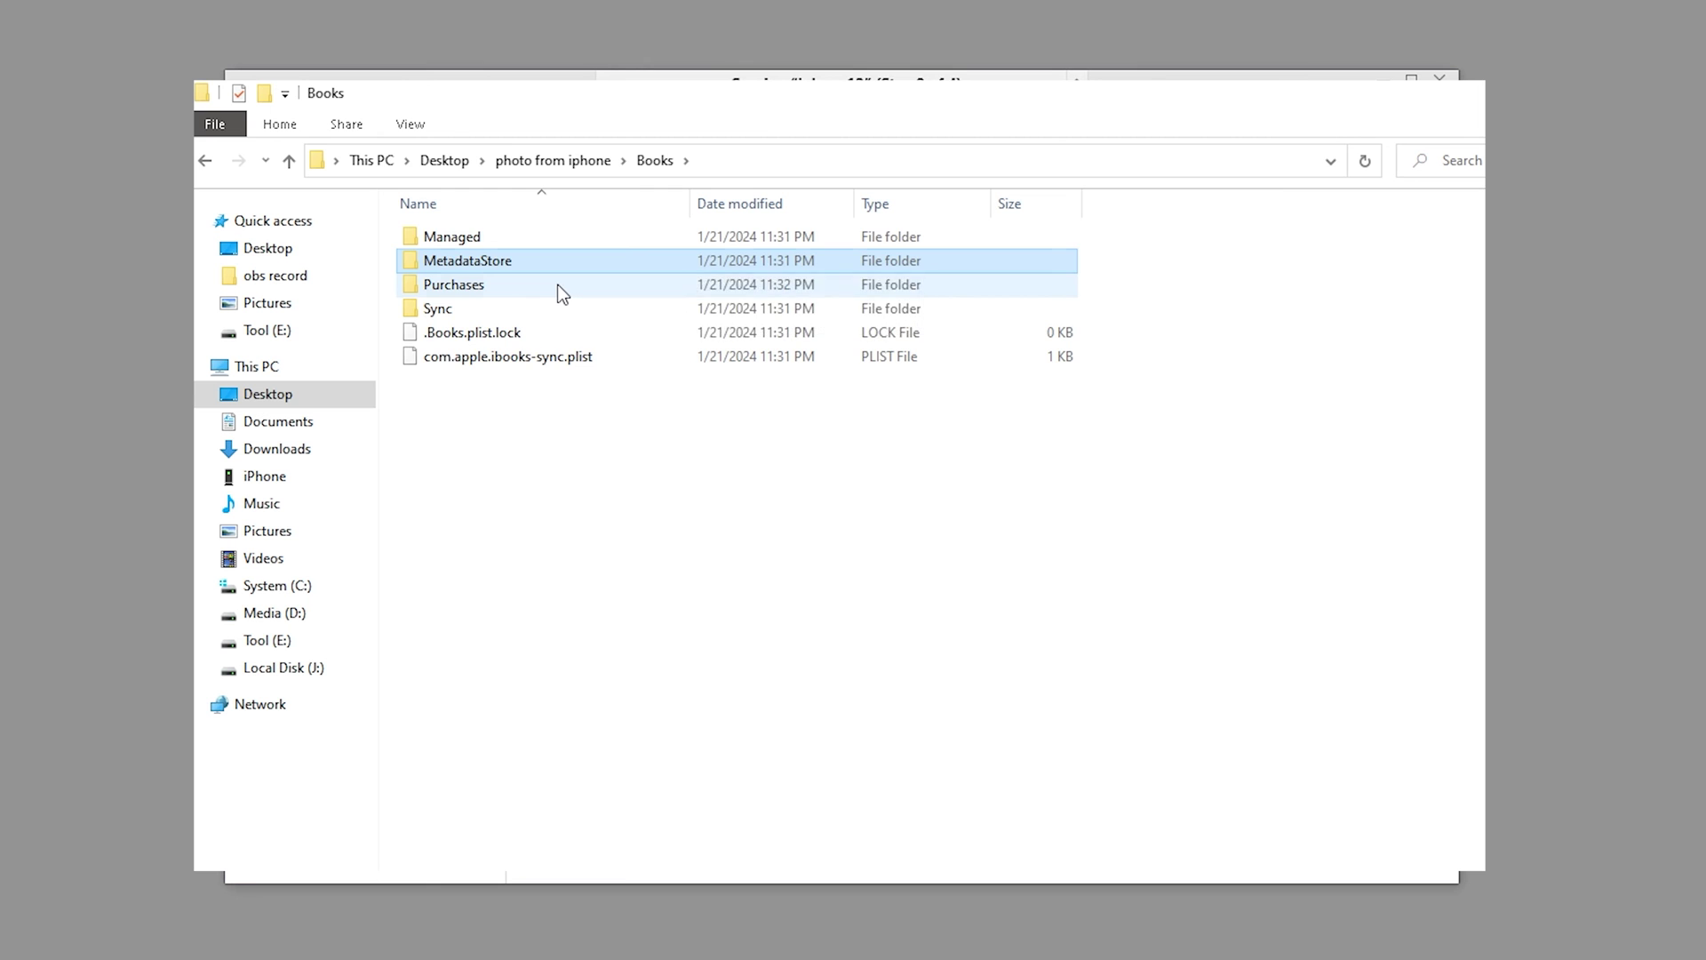
pyautogui.doubleClick(562, 282)
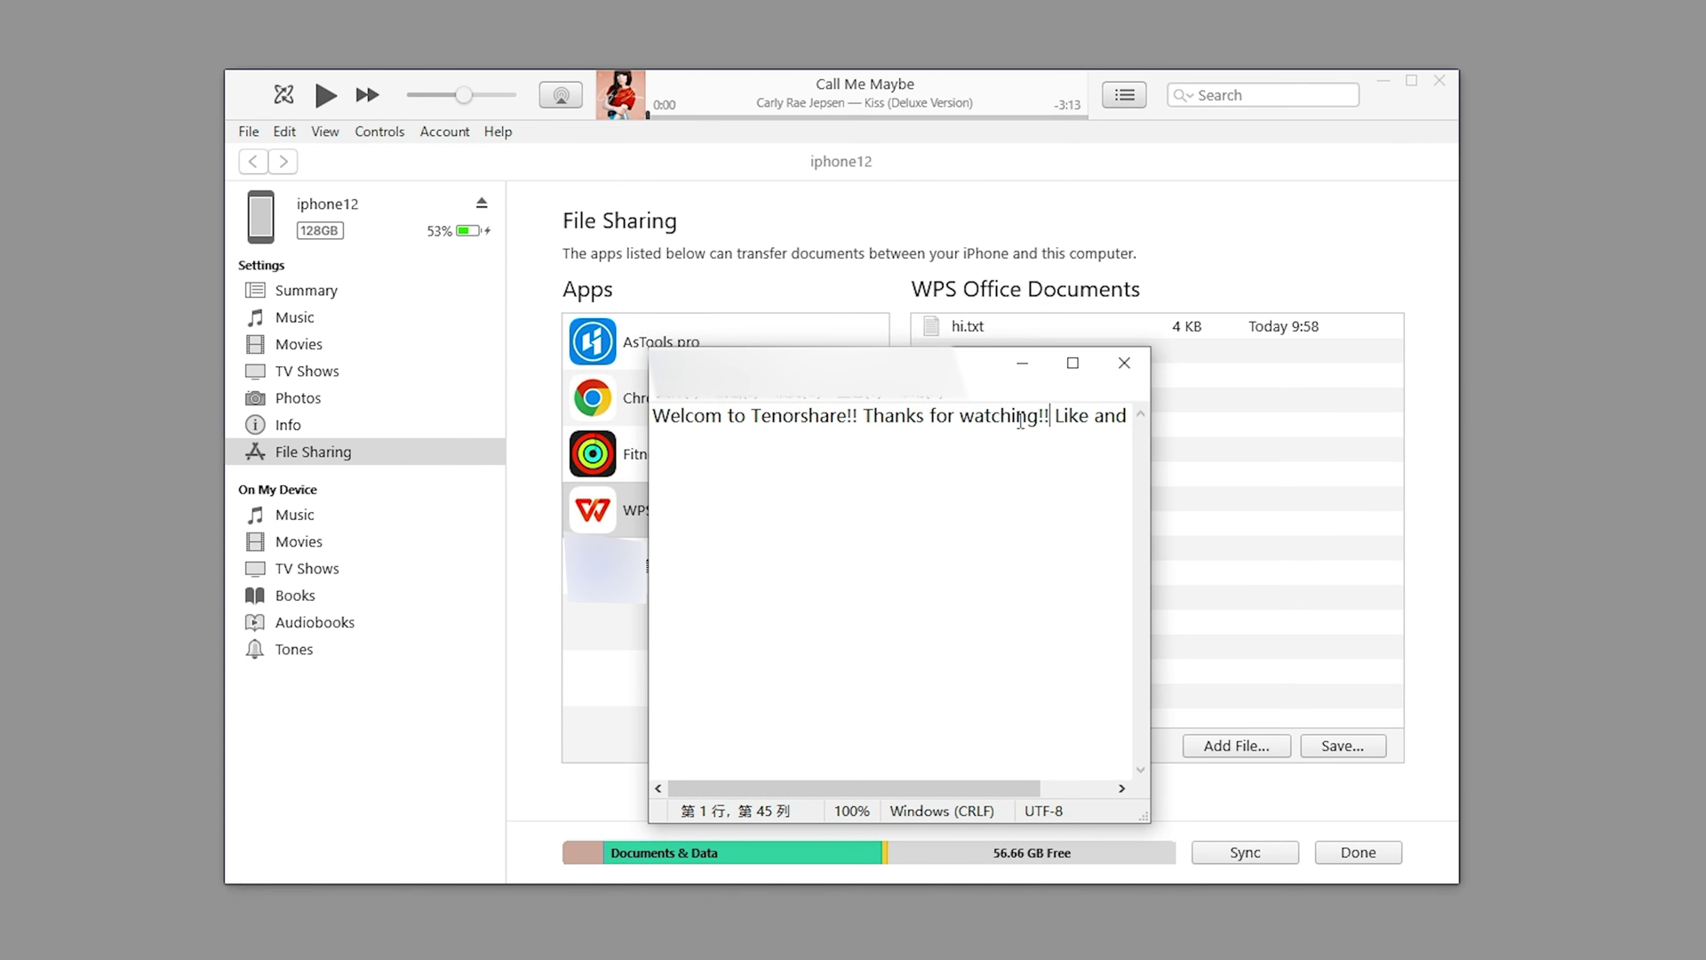
pyautogui.press('Return')
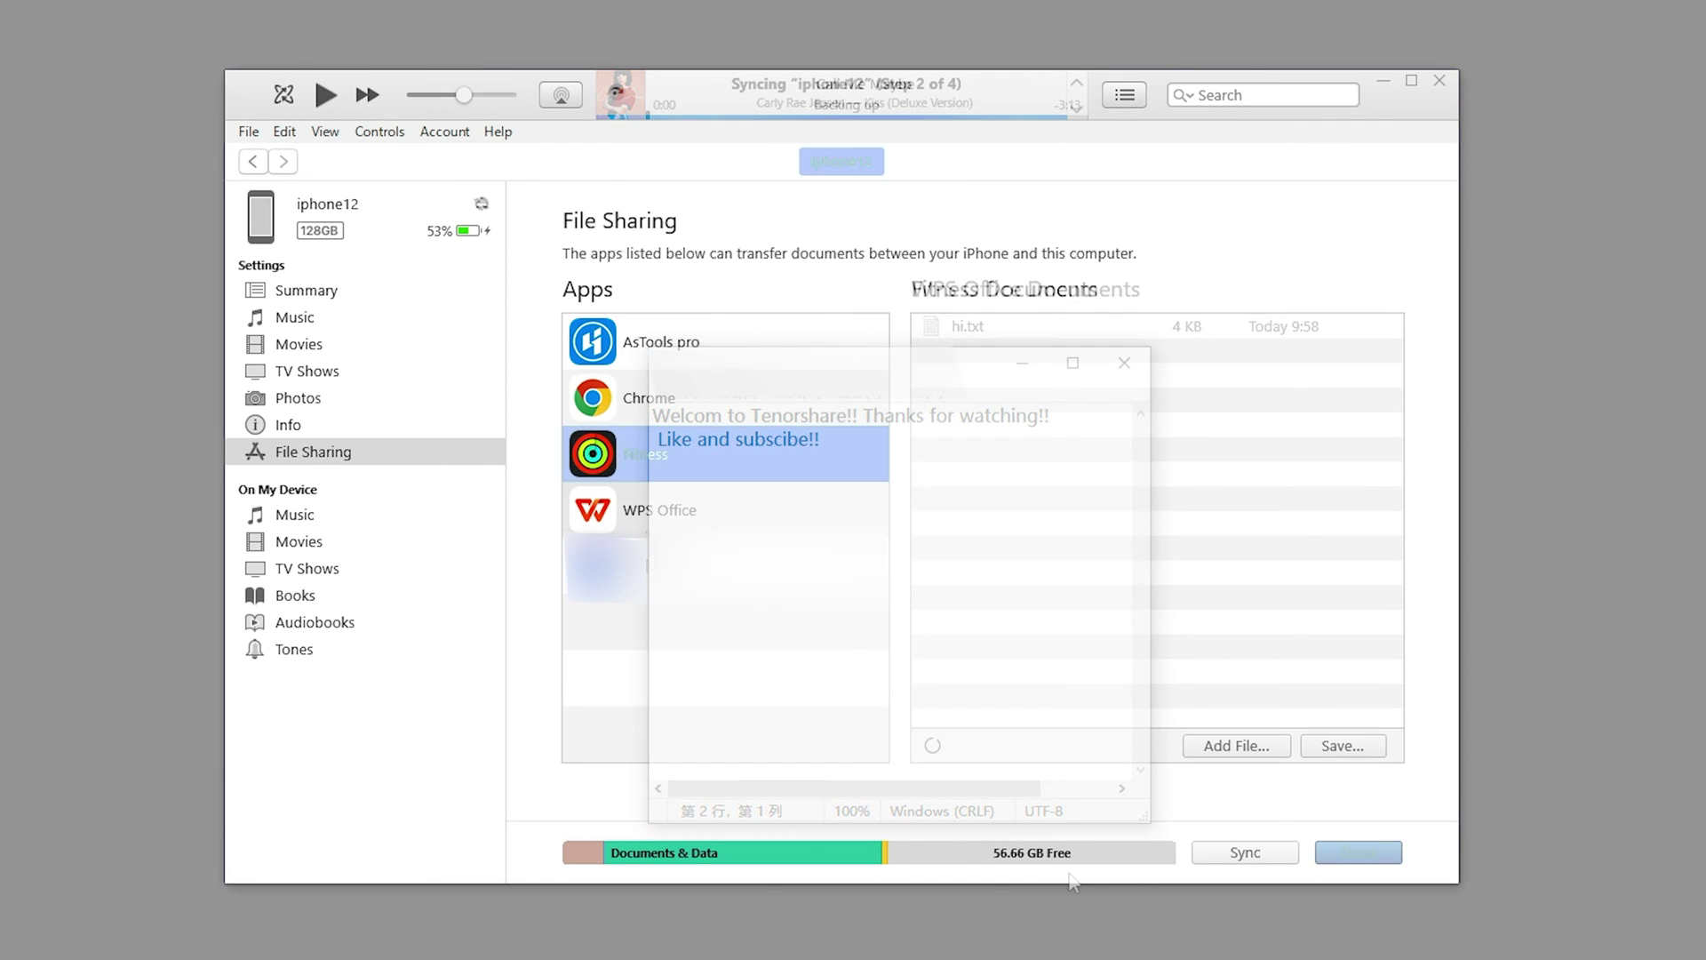